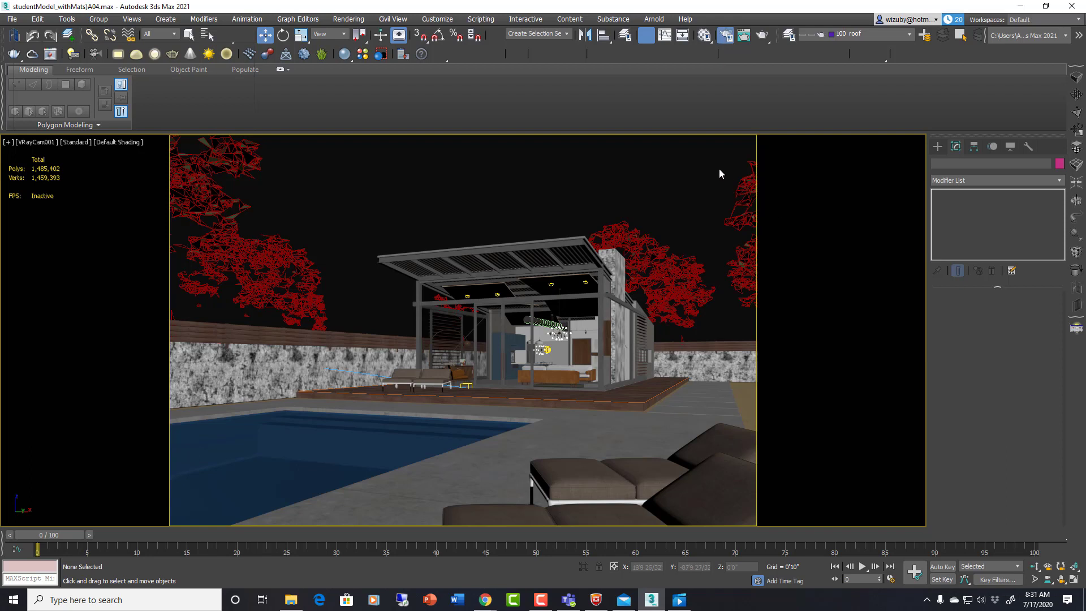
# Open the render setup and add a VRayDenoiser render element.
pyautogui.press('F10')
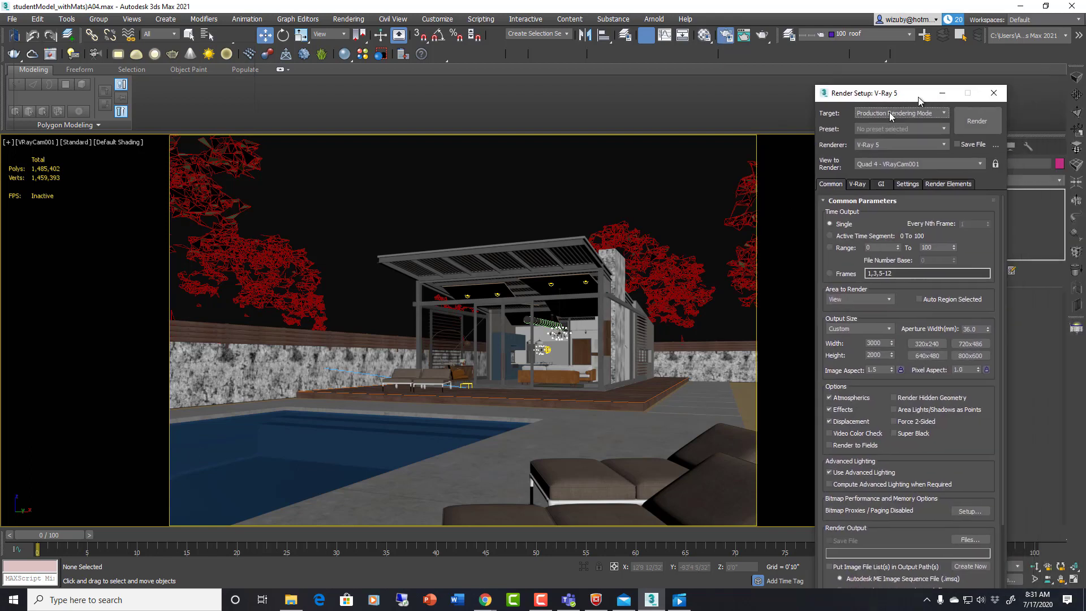
pyautogui.moveTo(905, 90); pyautogui.dragTo(863, 102)
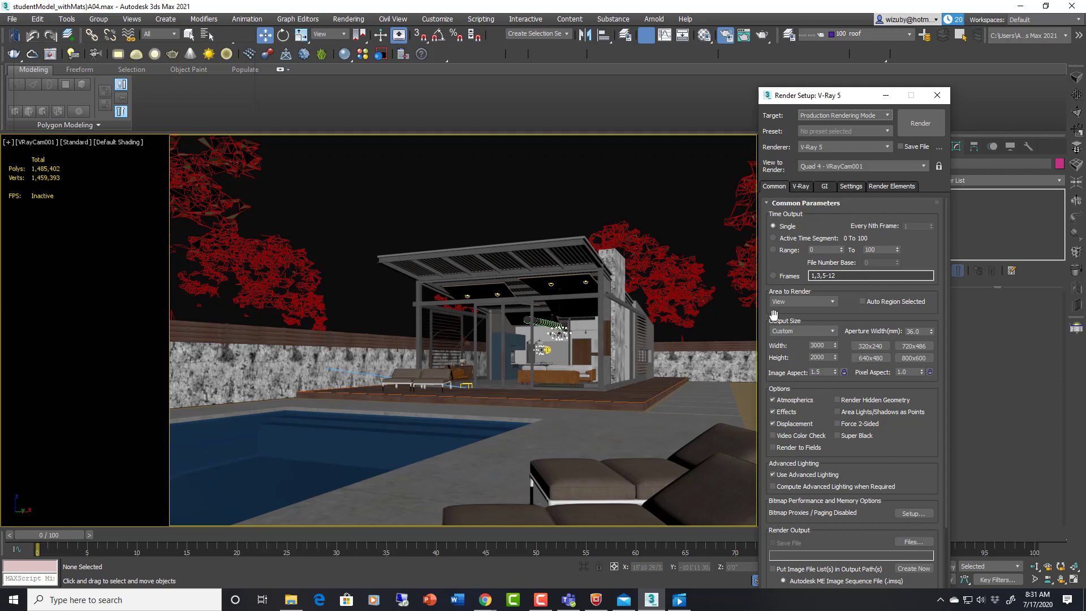
pyautogui.click(892, 186)
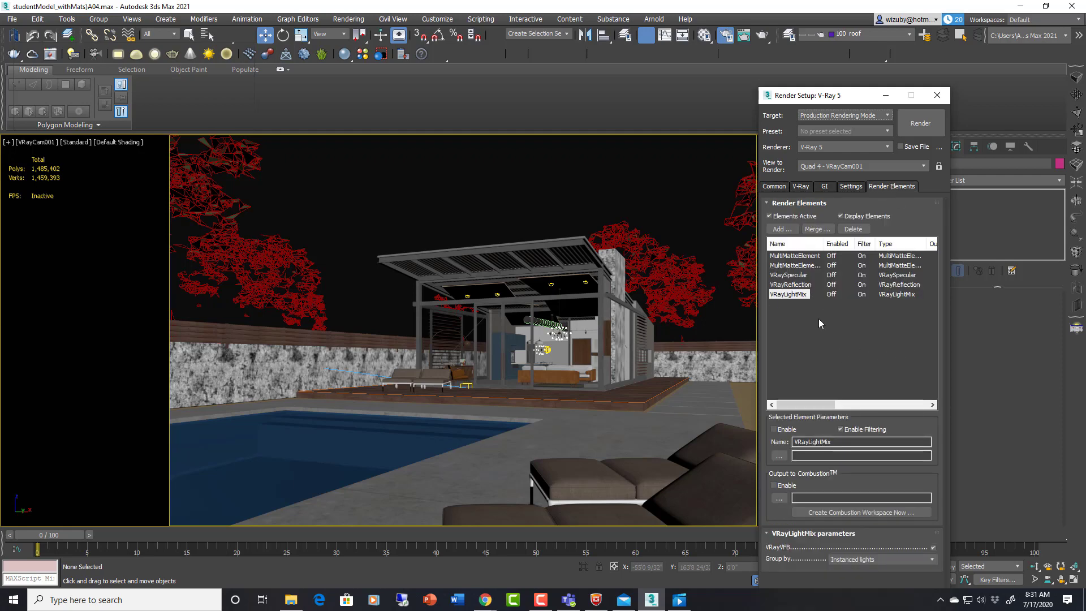
pyautogui.click(779, 230)
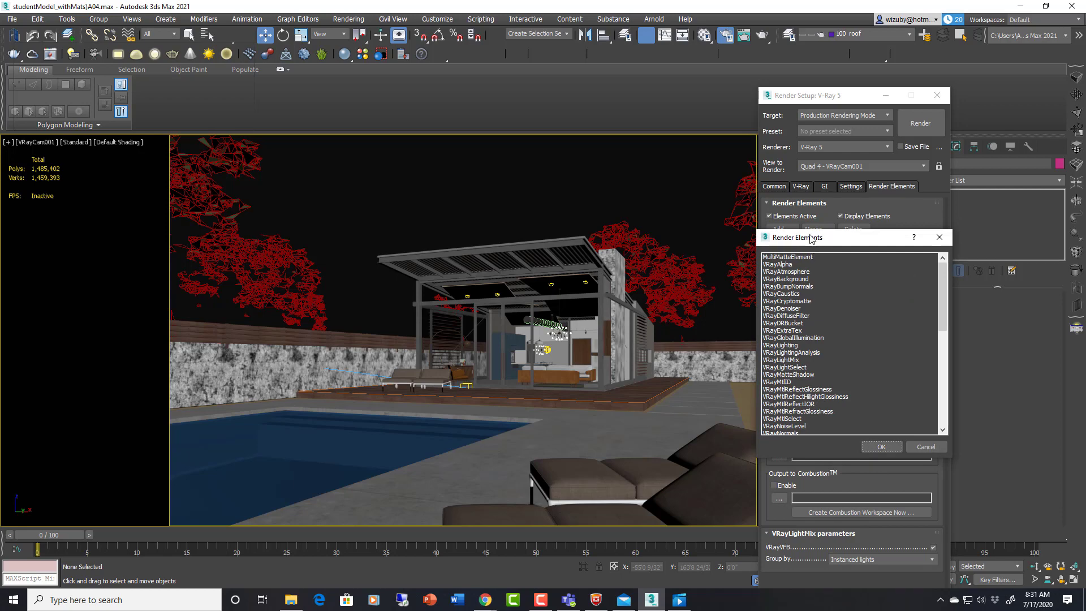
pyautogui.moveTo(815, 240); pyautogui.dragTo(754, 214)
pyautogui.click(723, 282)
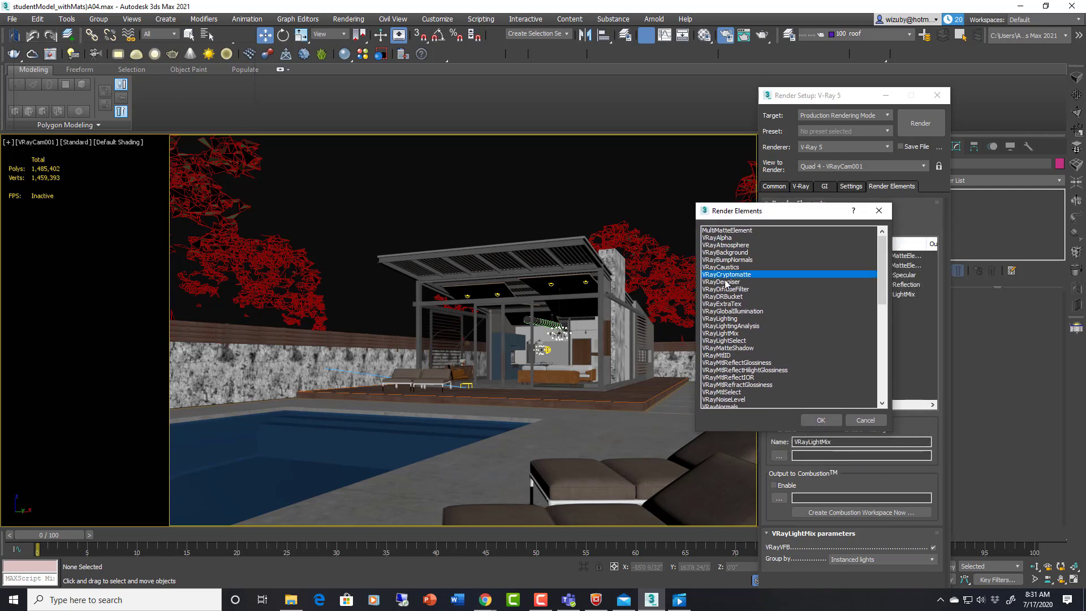
pyautogui.click(821, 420)
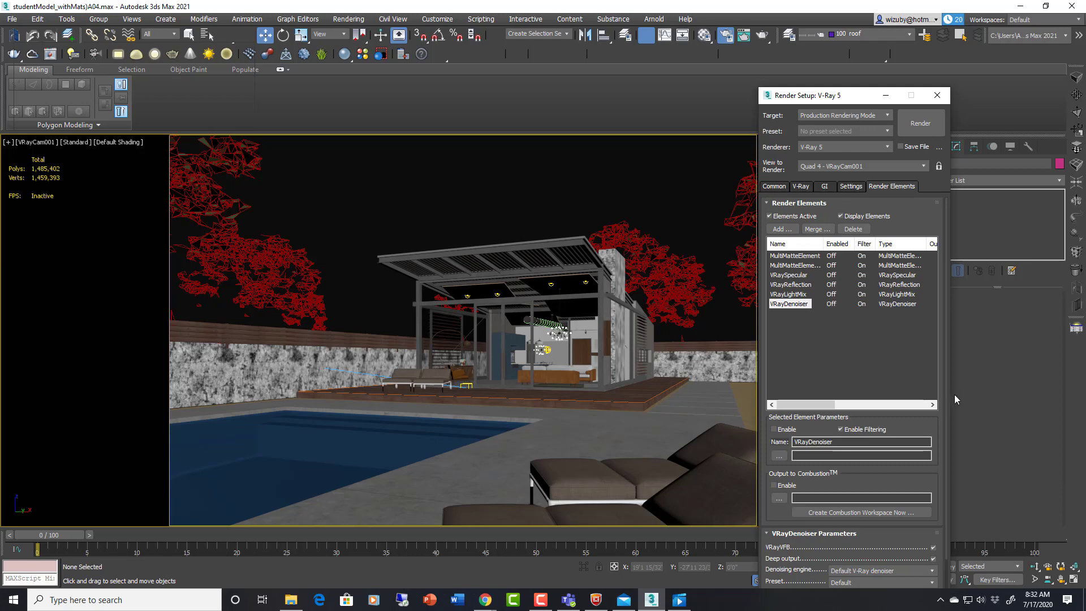
# Widen the name column of the render elements list and add a VRayRefraction element.
pyautogui.moveTo(844, 244); pyautogui.dragTo(860, 244)
pyautogui.click(798, 275)
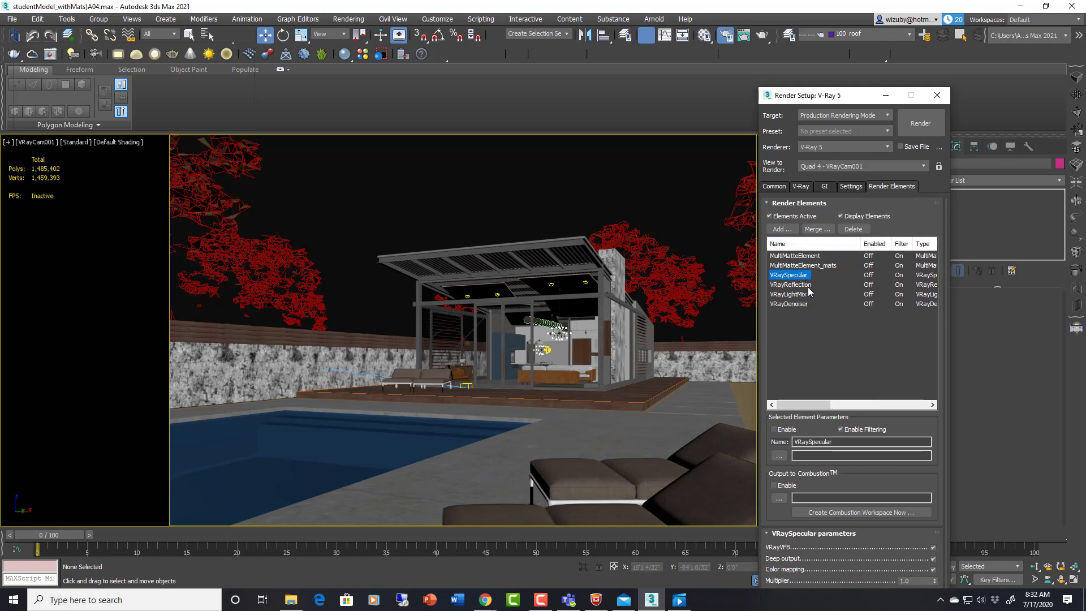
pyautogui.click(804, 286)
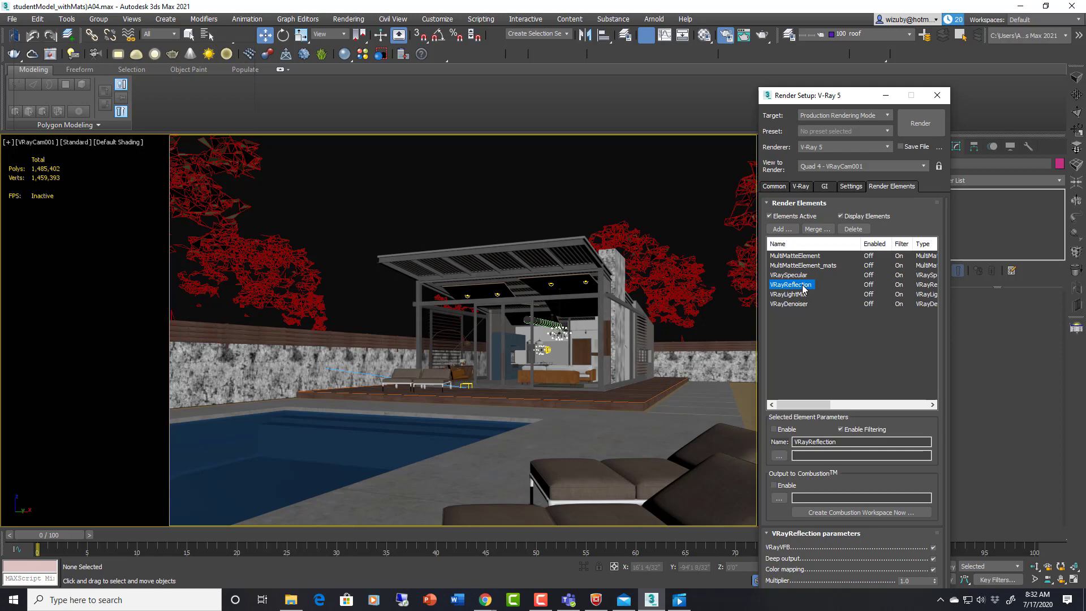
pyautogui.click(780, 229)
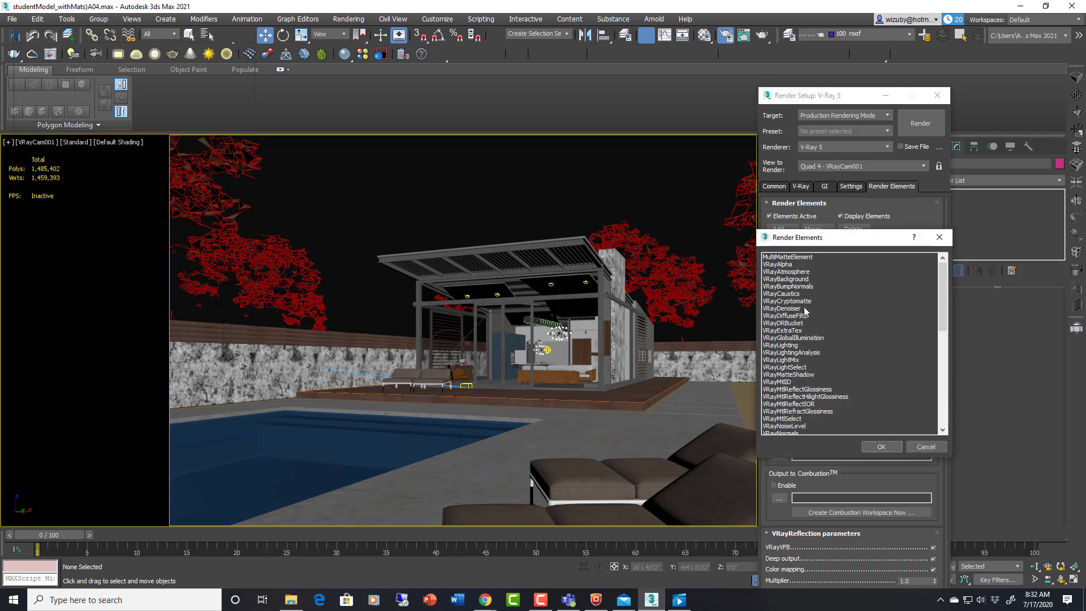
pyautogui.scroll(-6, 812, 390)
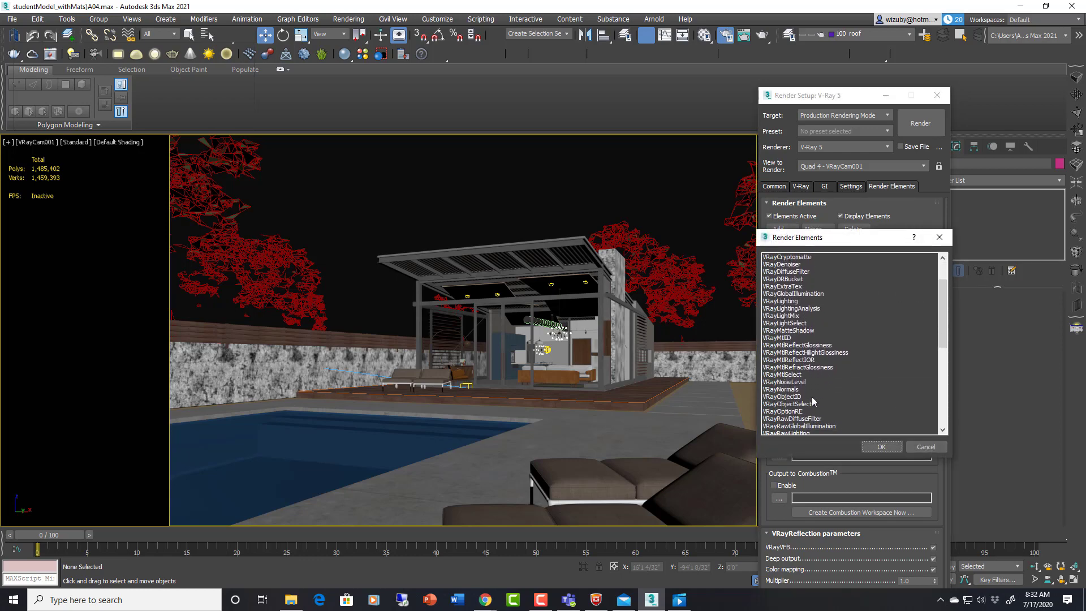
pyautogui.doubleClick(813, 396)
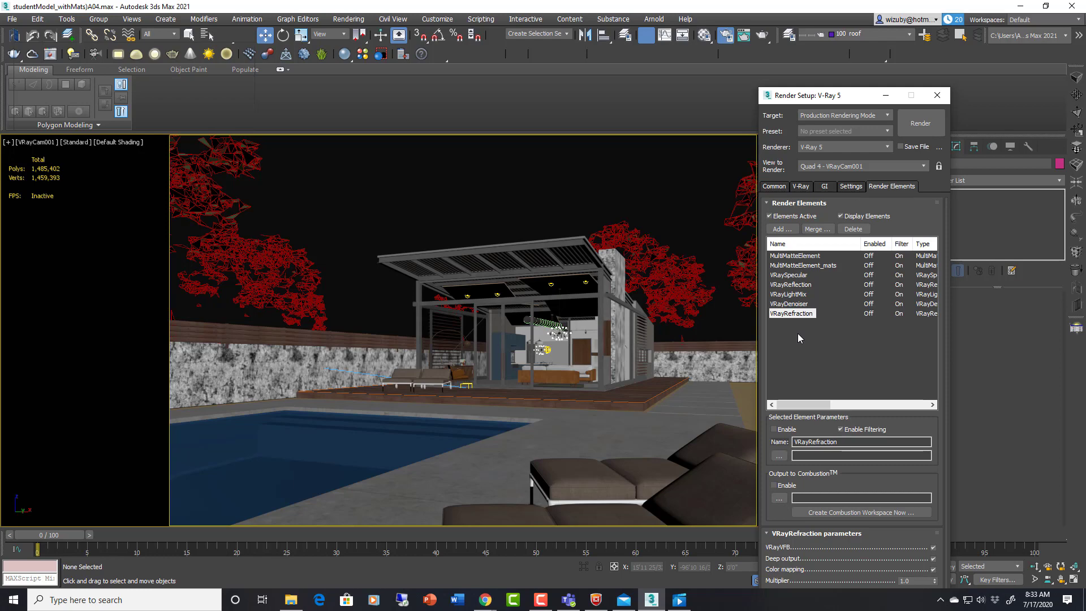
# Collapse the V-Ray IPR options and expand the frame buffer settings.
pyautogui.scroll(-1, 892, 310)
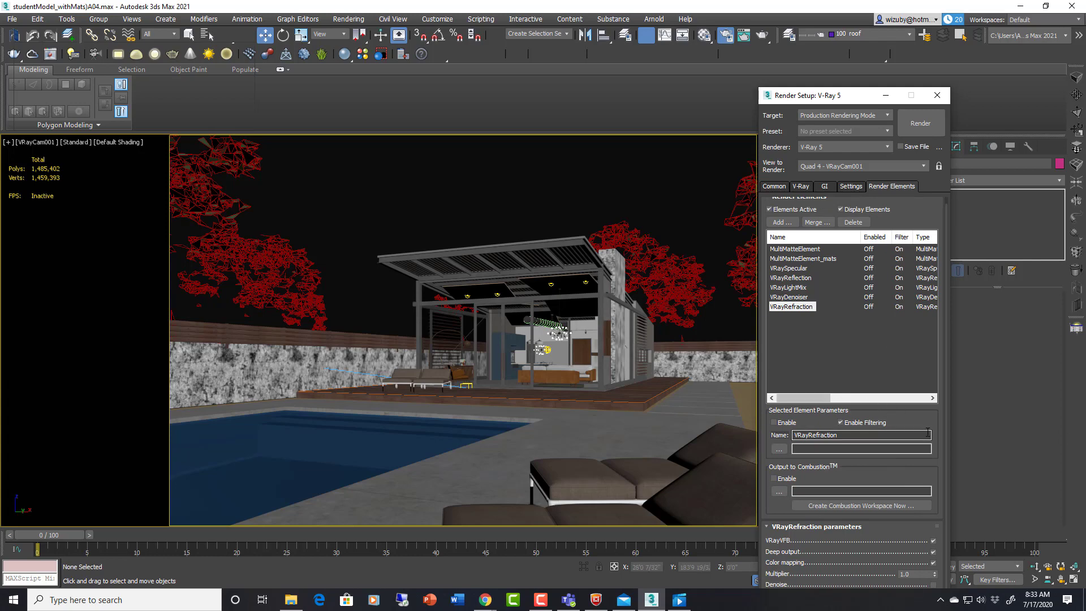
pyautogui.moveTo(829, 96); pyautogui.dragTo(823, 72)
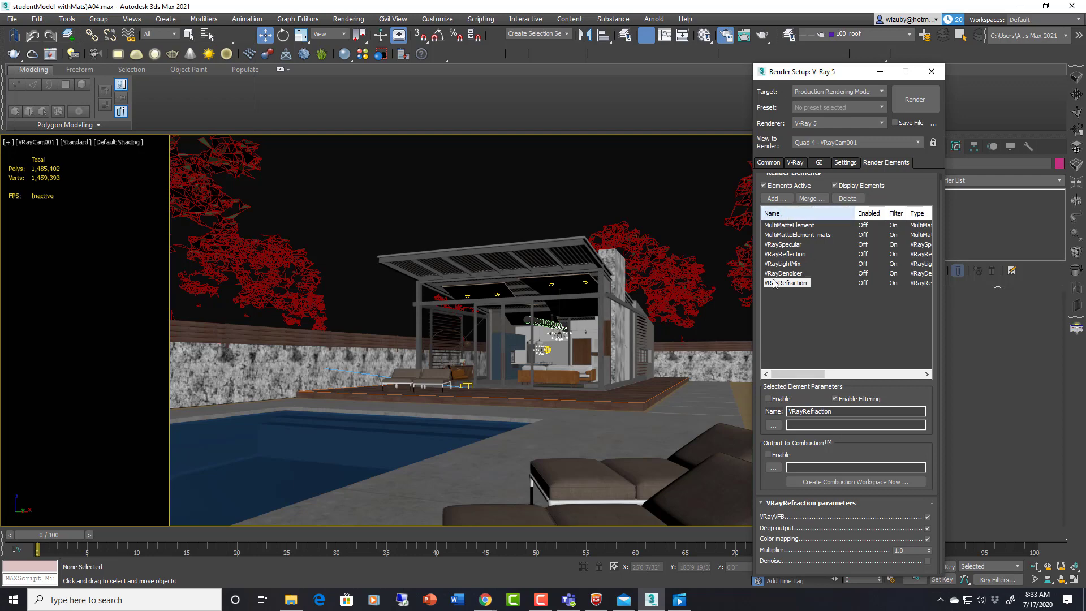
pyautogui.click(795, 162)
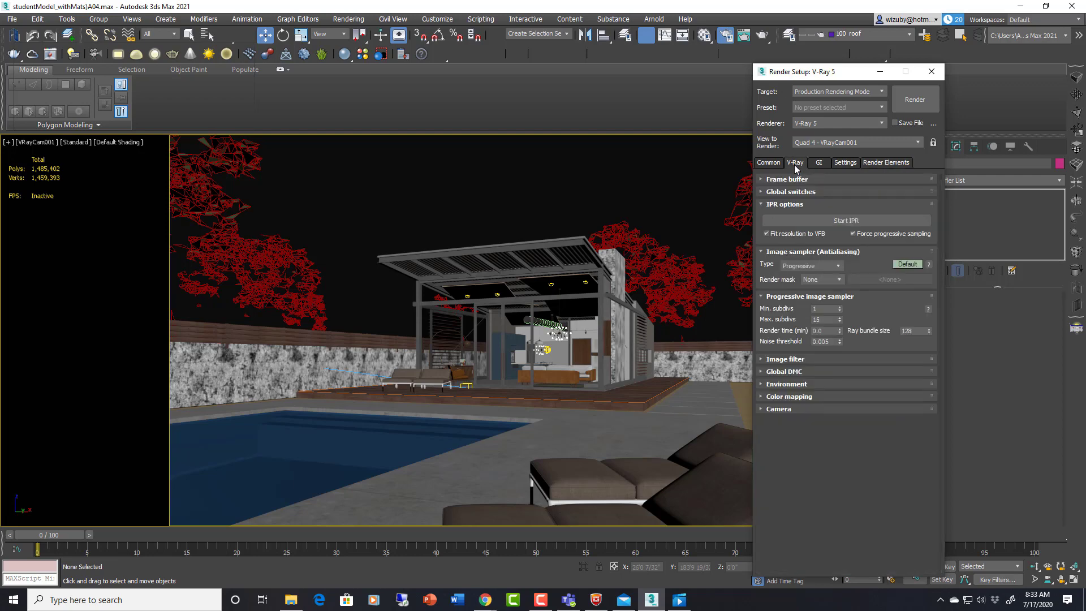
pyautogui.click(797, 204)
pyautogui.click(798, 181)
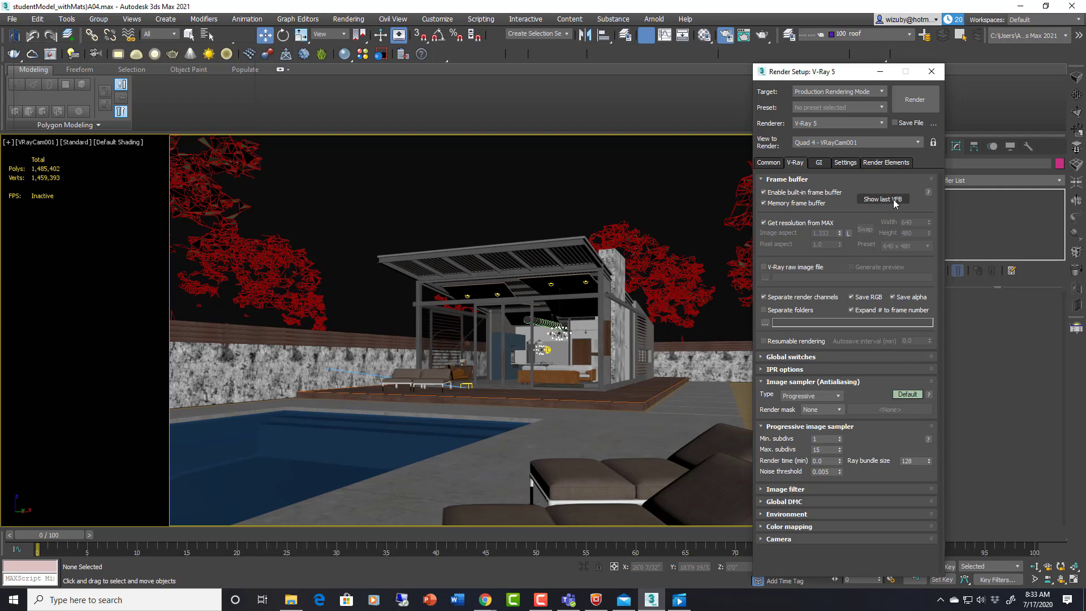
# Review the global illumination settings, the output size, and the progressive sampler's maximum subdivs and noise threshold.
pyautogui.click(824, 164)
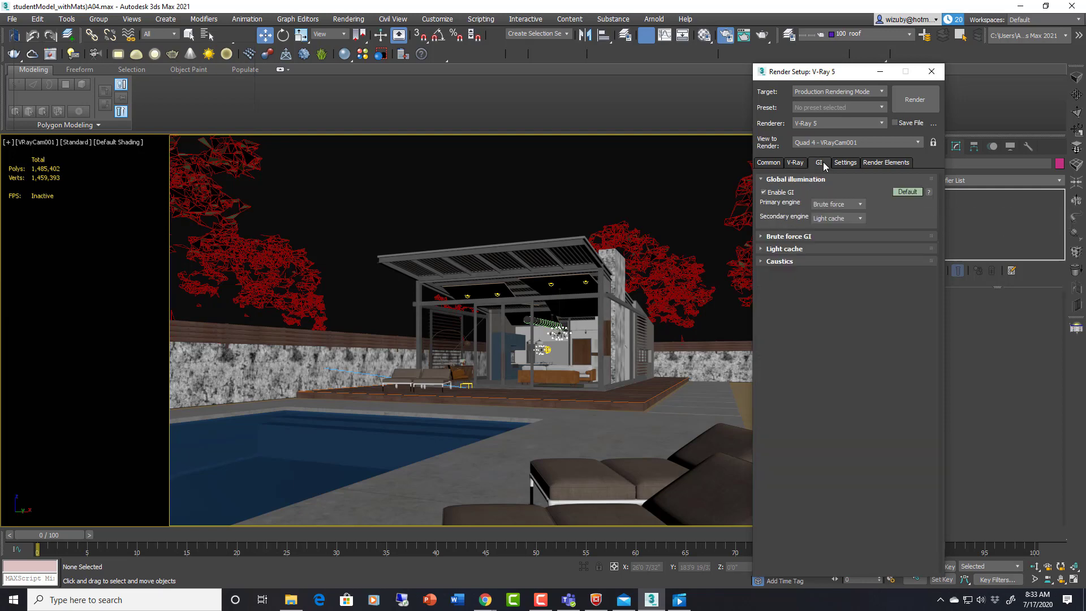
pyautogui.click(843, 235)
pyautogui.click(837, 249)
pyautogui.click(837, 250)
pyautogui.click(796, 162)
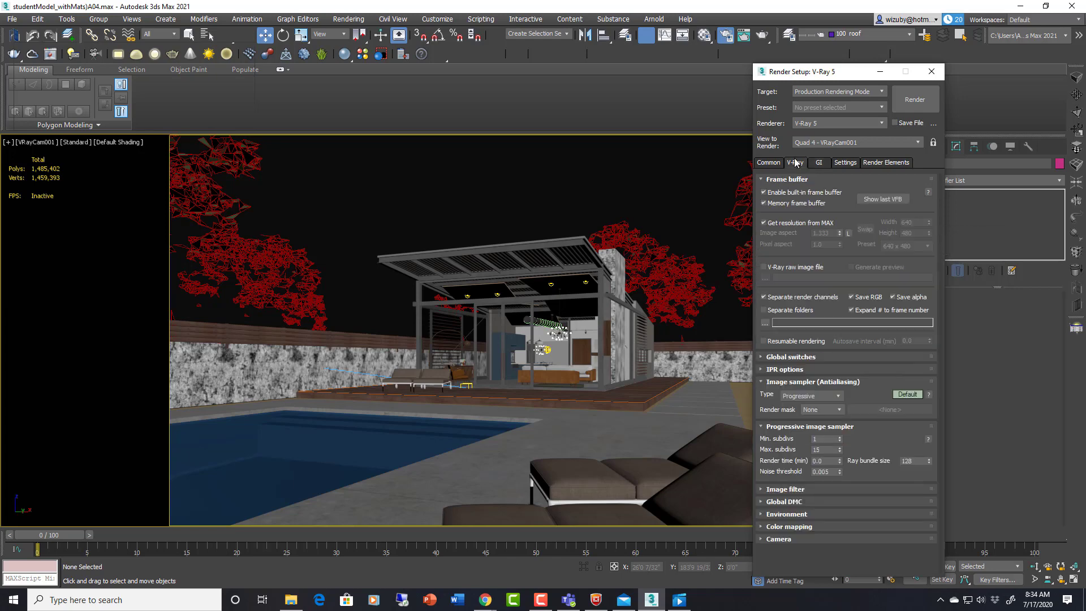
pyautogui.click(773, 164)
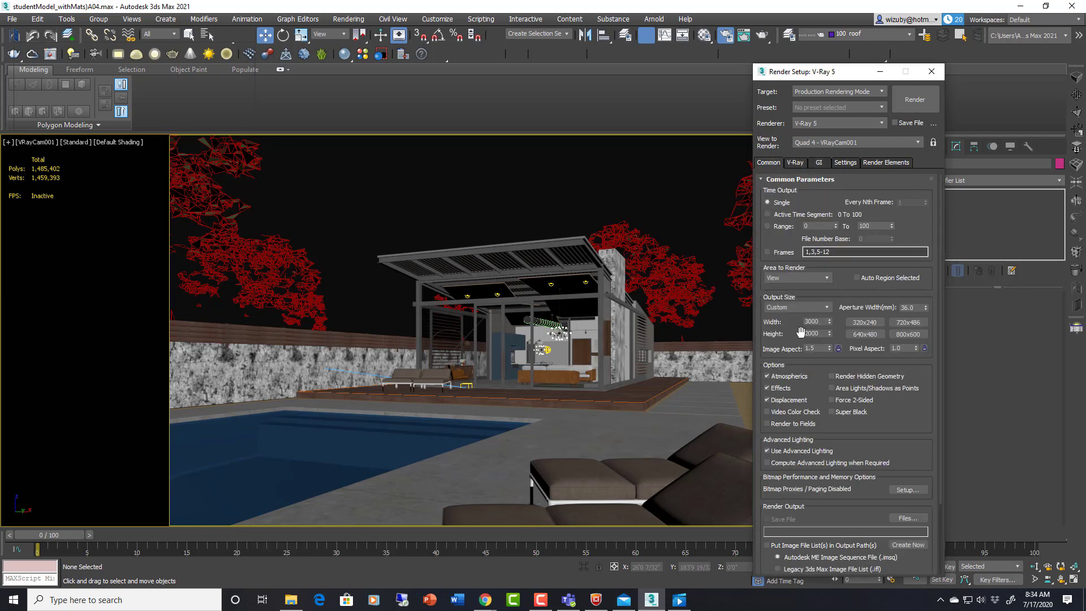
pyautogui.click(799, 164)
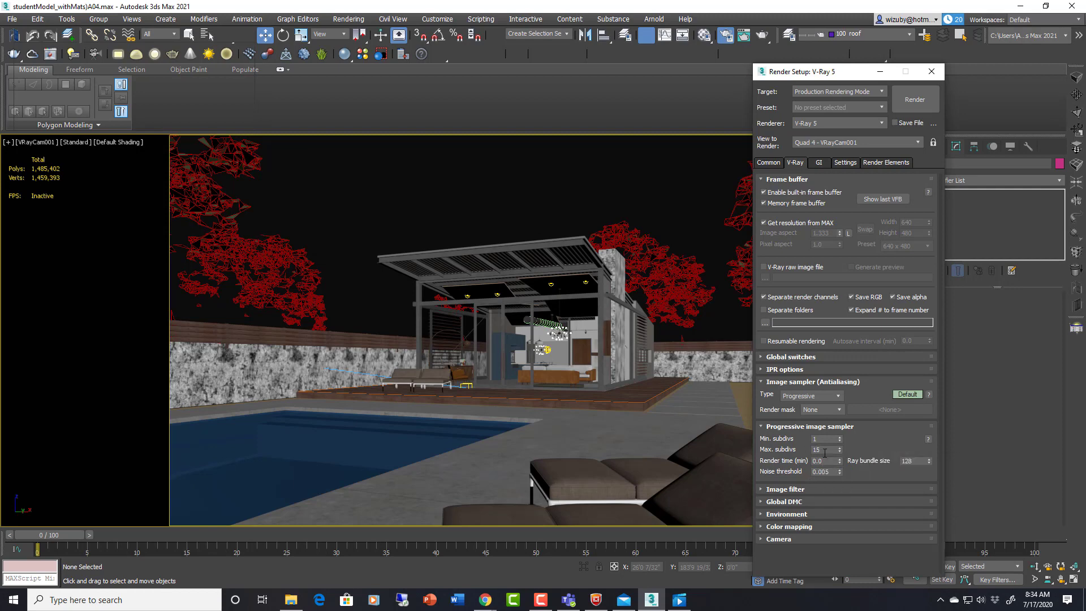
pyautogui.moveTo(825, 453); pyautogui.dragTo(813, 450)
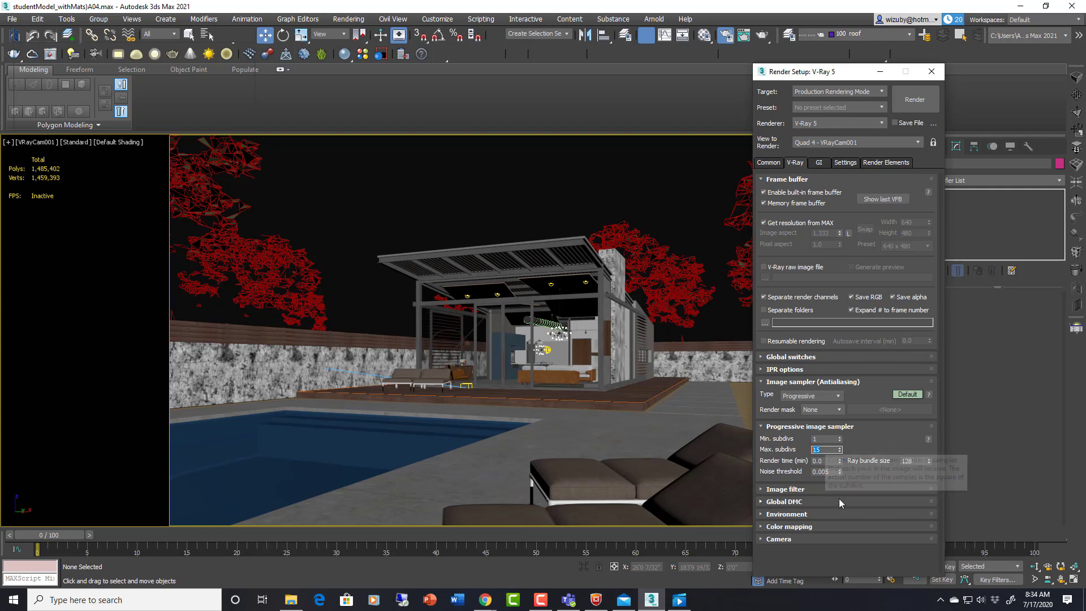
pyautogui.moveTo(827, 473); pyautogui.dragTo(813, 471)
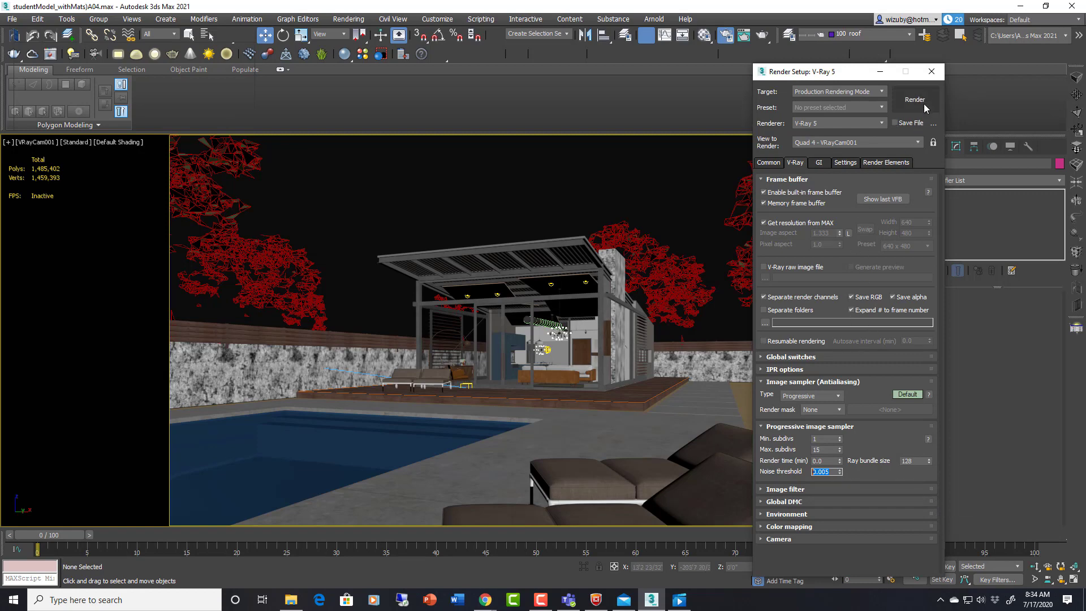
# Check the parameters of the VRayLightMix and VRayDenoiser elements and start rendering the VRayCam001 view.
pyautogui.click(881, 162)
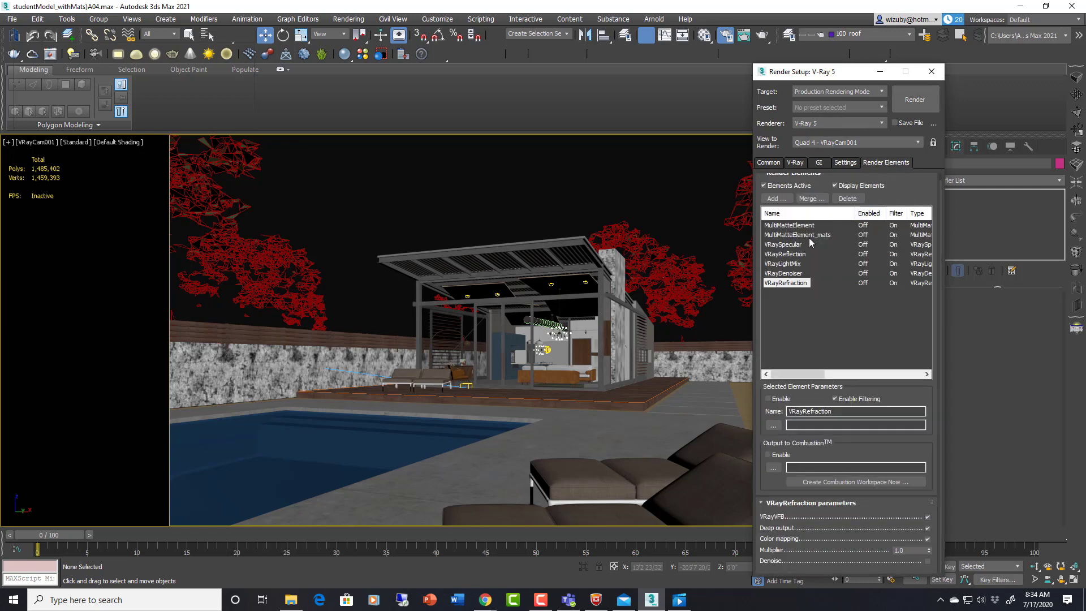
pyautogui.click(789, 265)
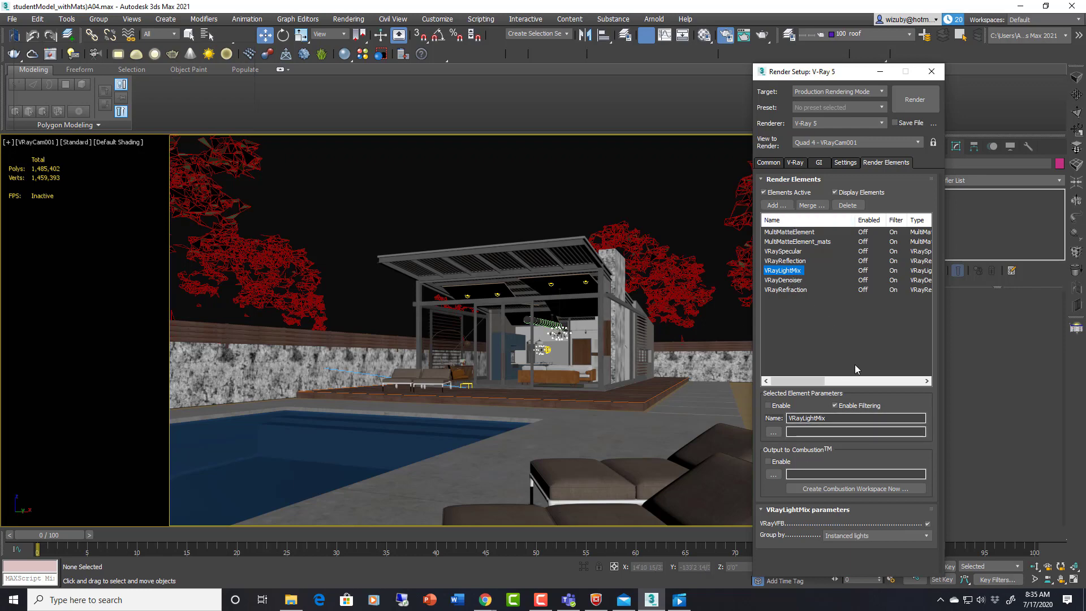
pyautogui.click(802, 281)
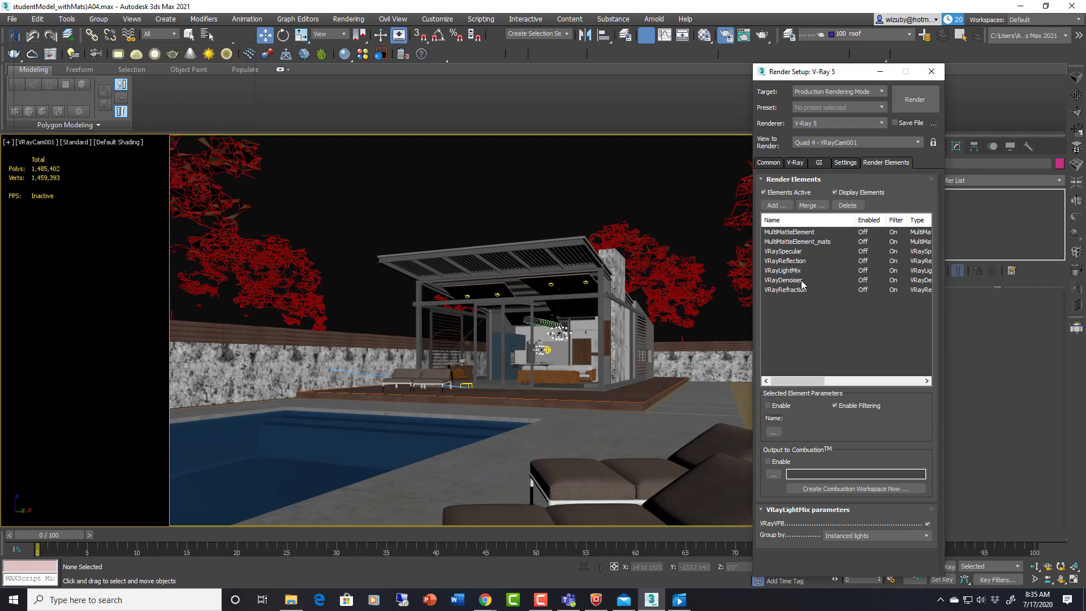
pyautogui.click(801, 271)
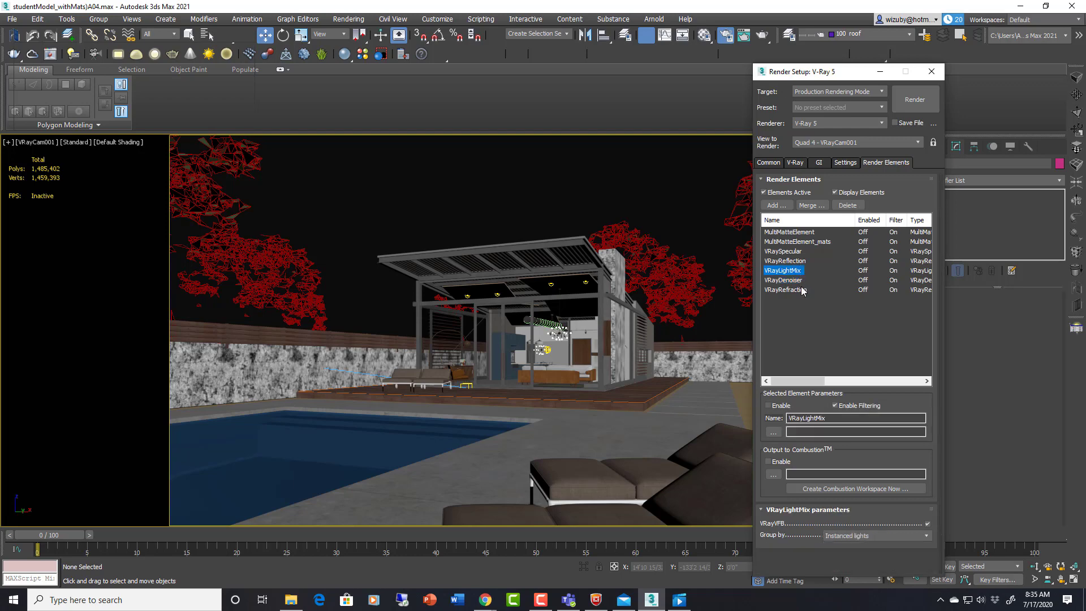
pyautogui.click(792, 282)
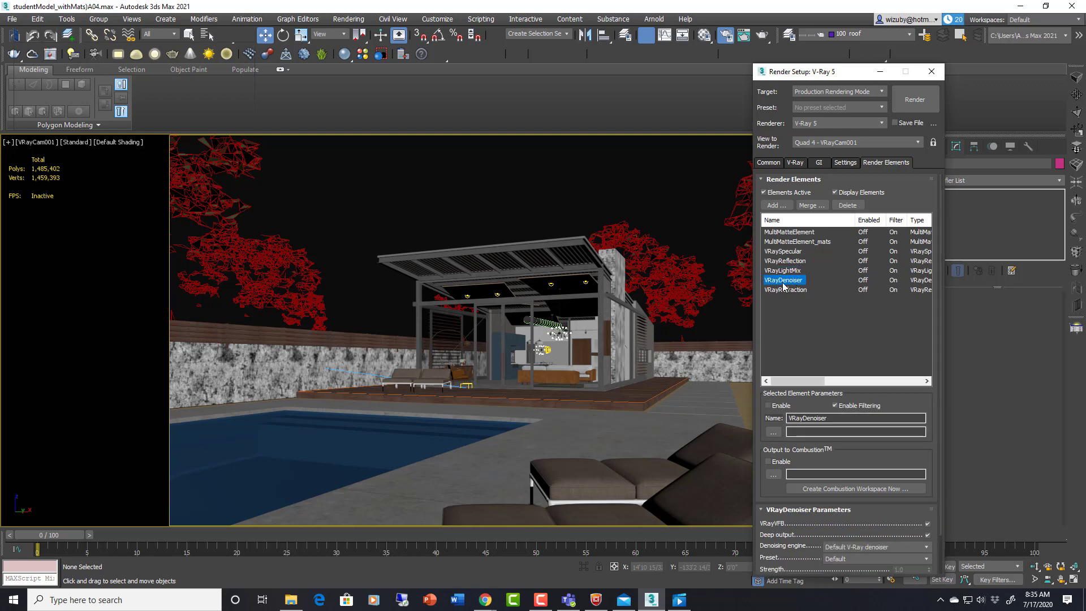
pyautogui.click(799, 271)
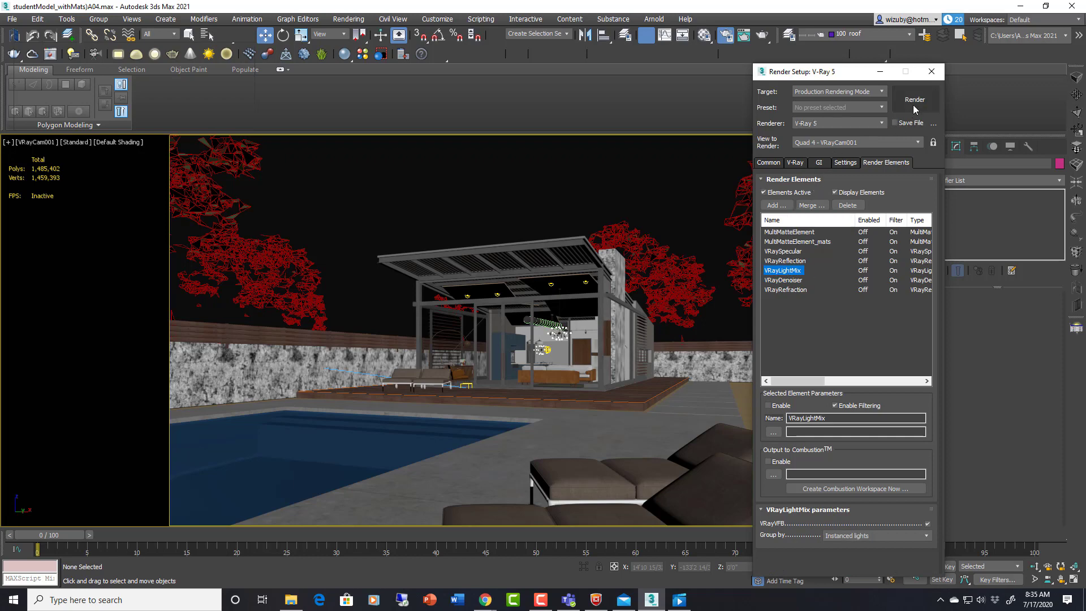
pyautogui.click(914, 105)
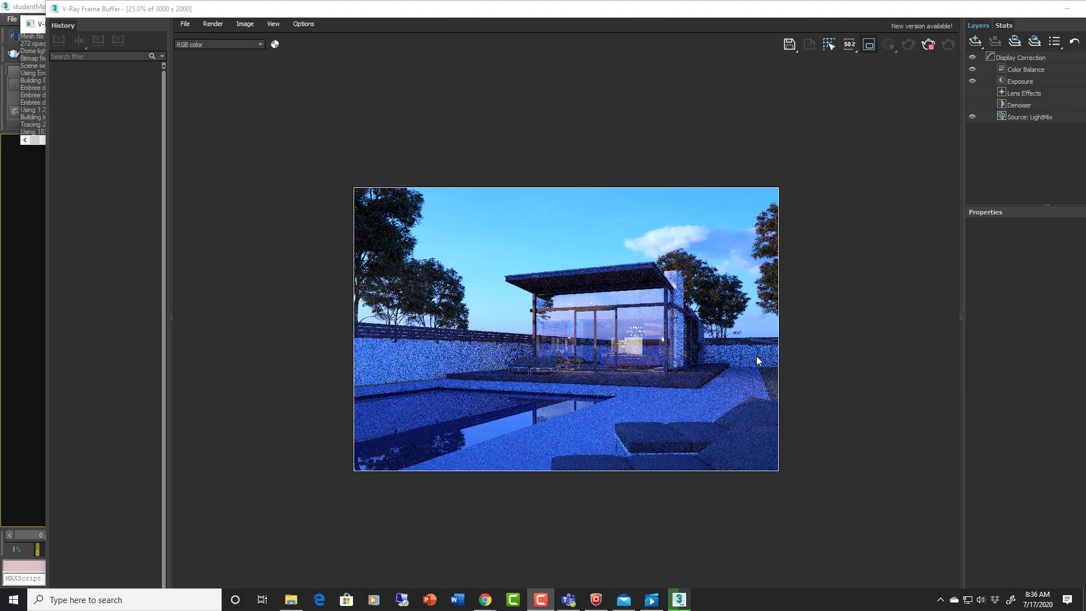
# Display the Source: LightMix layer's properties for the house render and maximize the V-Ray Frame Buffer window.
pyautogui.scroll(2, 664, 338)
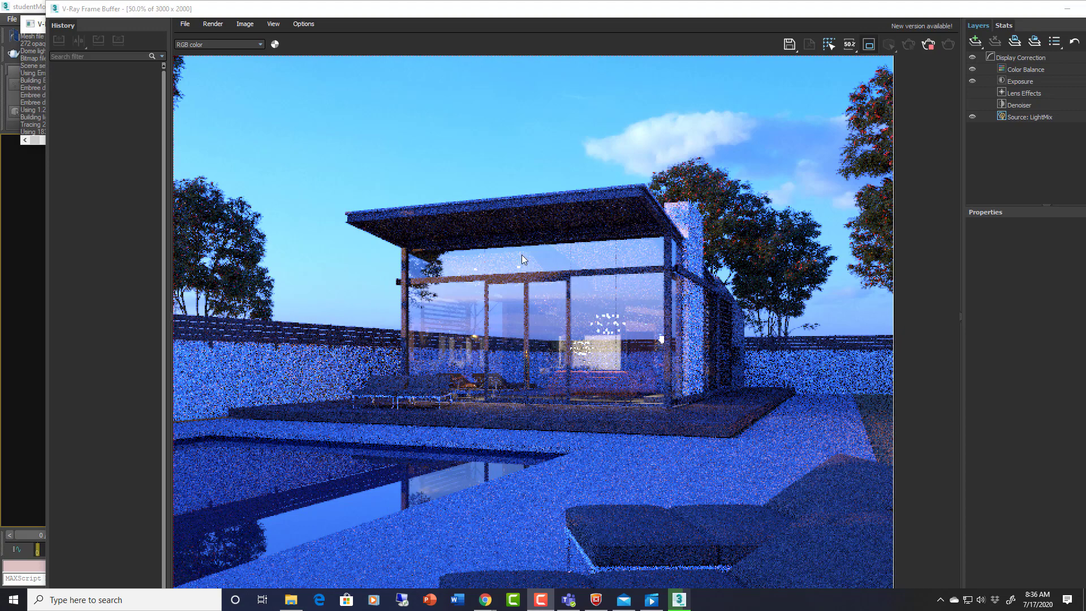
pyautogui.scroll(2, 601, 352)
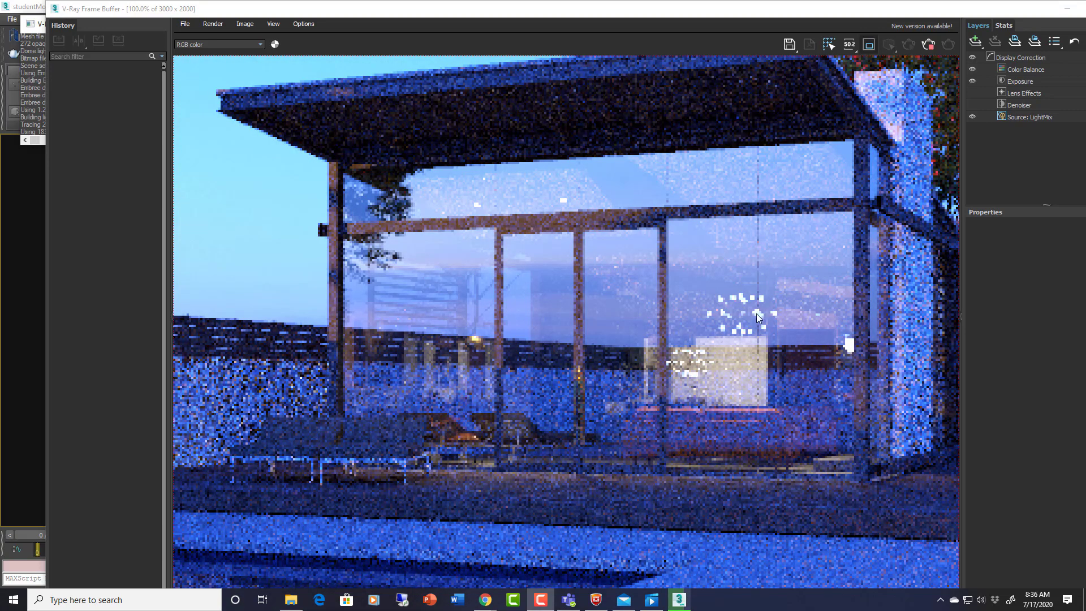
pyautogui.scroll(-2, 756, 313)
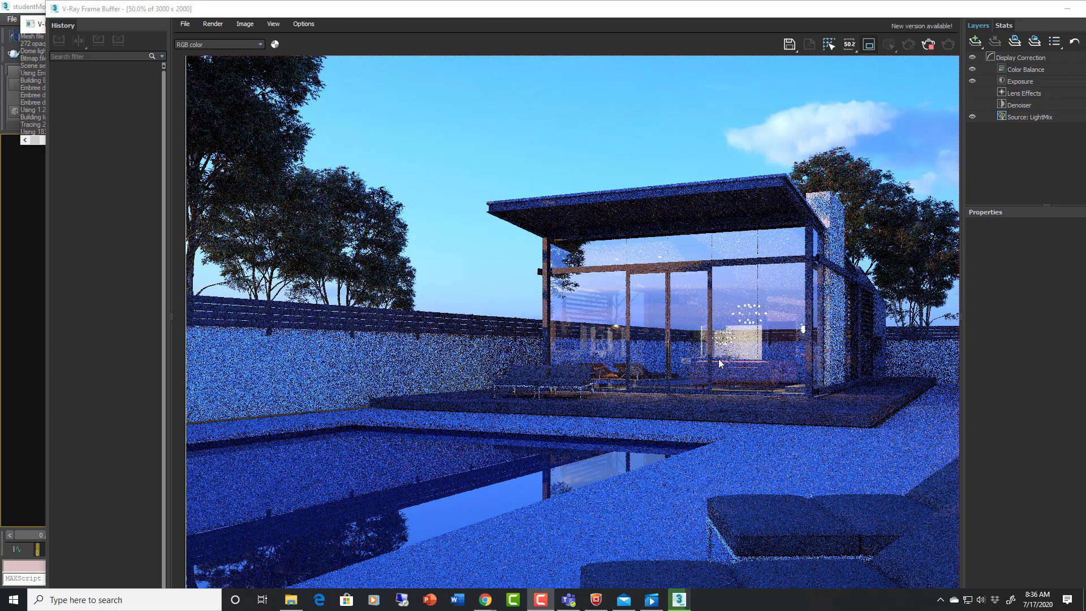
pyautogui.scroll(-1, 728, 360)
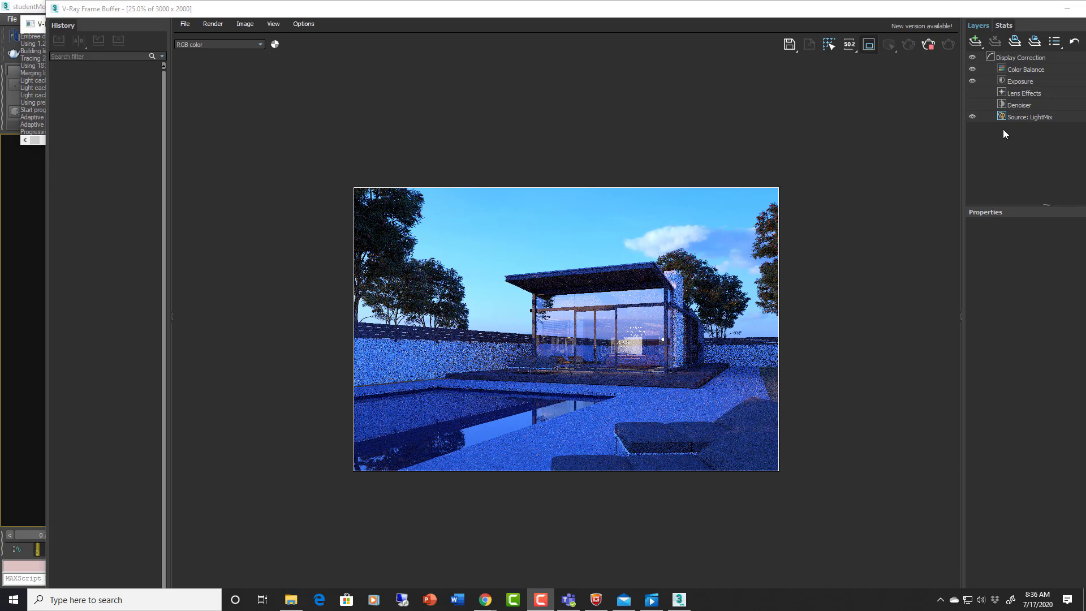
pyautogui.click(1020, 118)
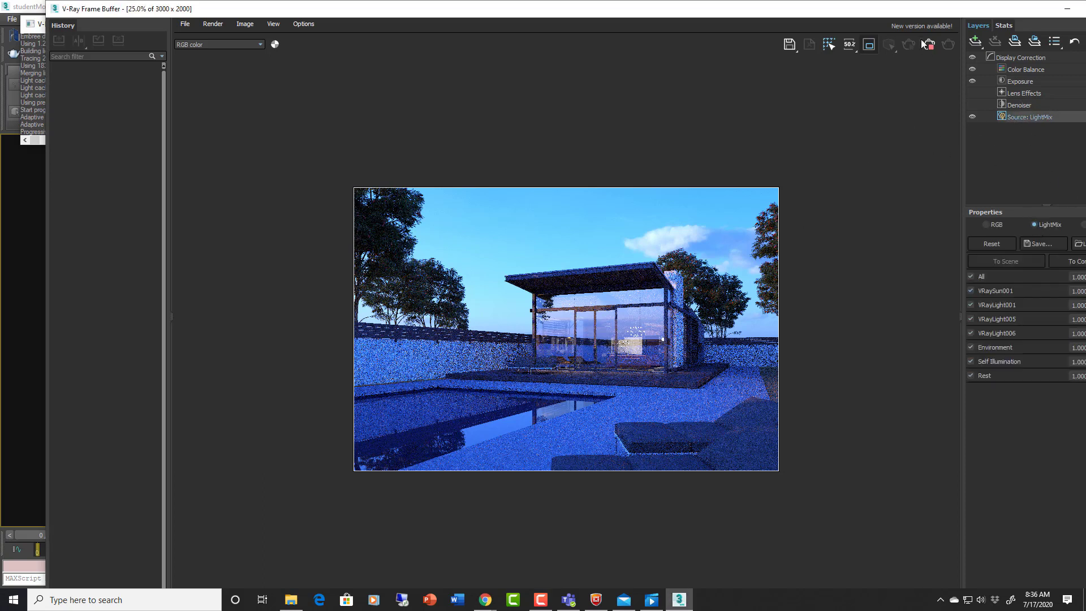
pyautogui.moveTo(921, 14); pyautogui.dragTo(838, 18)
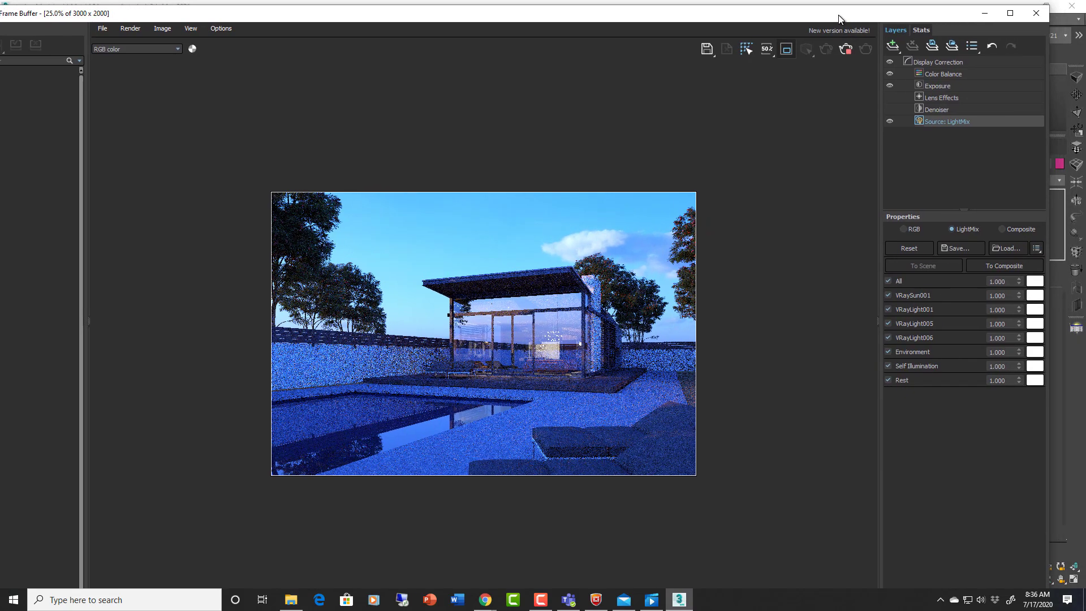
pyautogui.click(1010, 14)
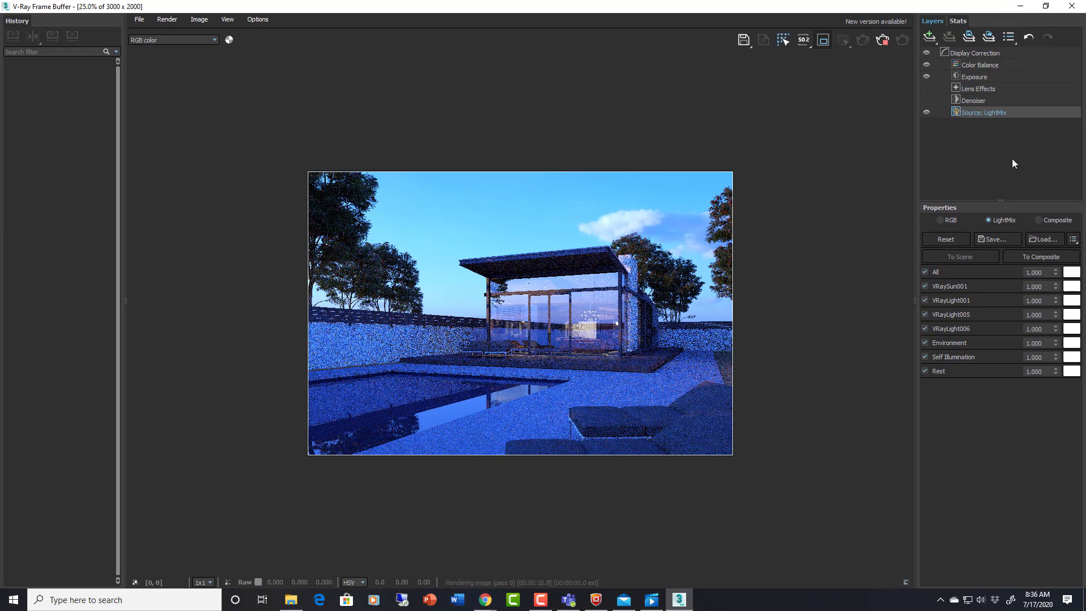
# Toggle all the LightMix lights and the VRaySun001 light to compare their contribution to the render.
pyautogui.click(925, 272)
pyautogui.click(926, 272)
pyautogui.click(926, 272)
pyautogui.click(926, 273)
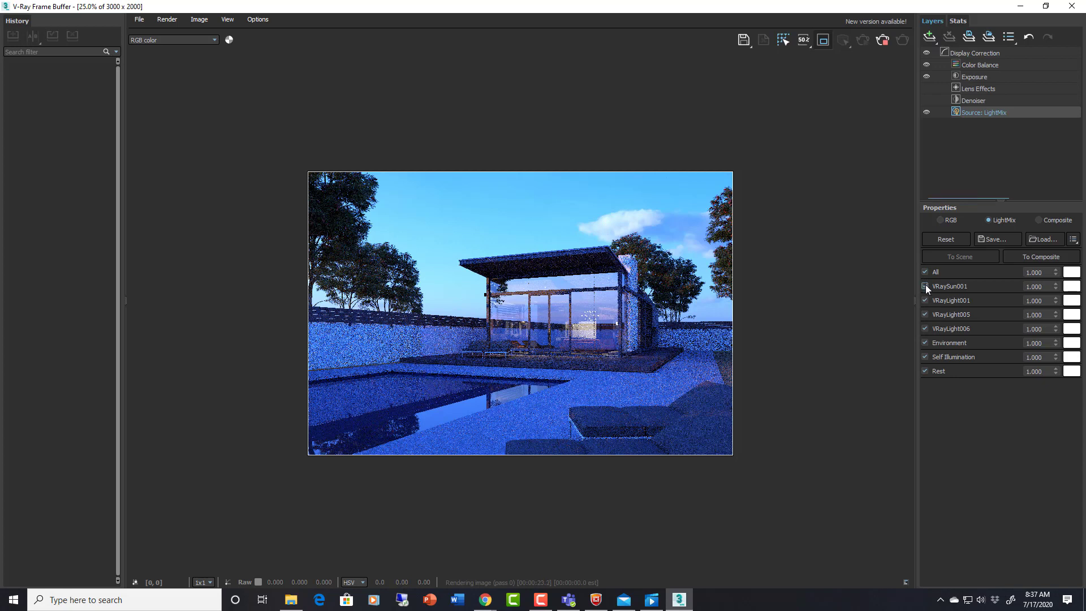
pyautogui.click(925, 287)
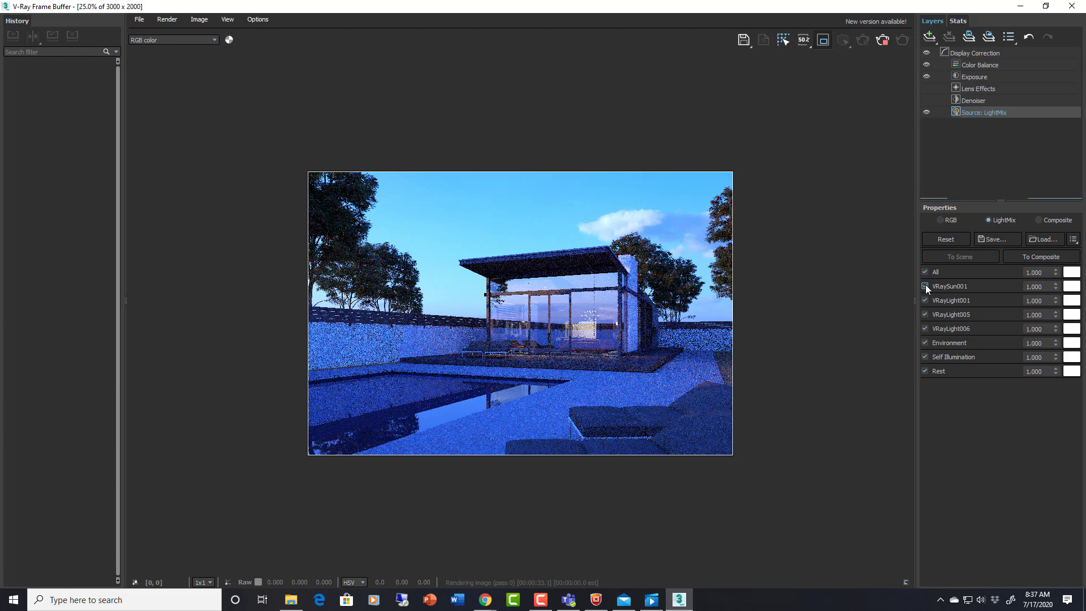
# Set the VRaySun001 intensity in the light mix to 10 and inspect the sunlight on the house.
pyautogui.moveTo(1051, 287); pyautogui.dragTo(1070, 297)
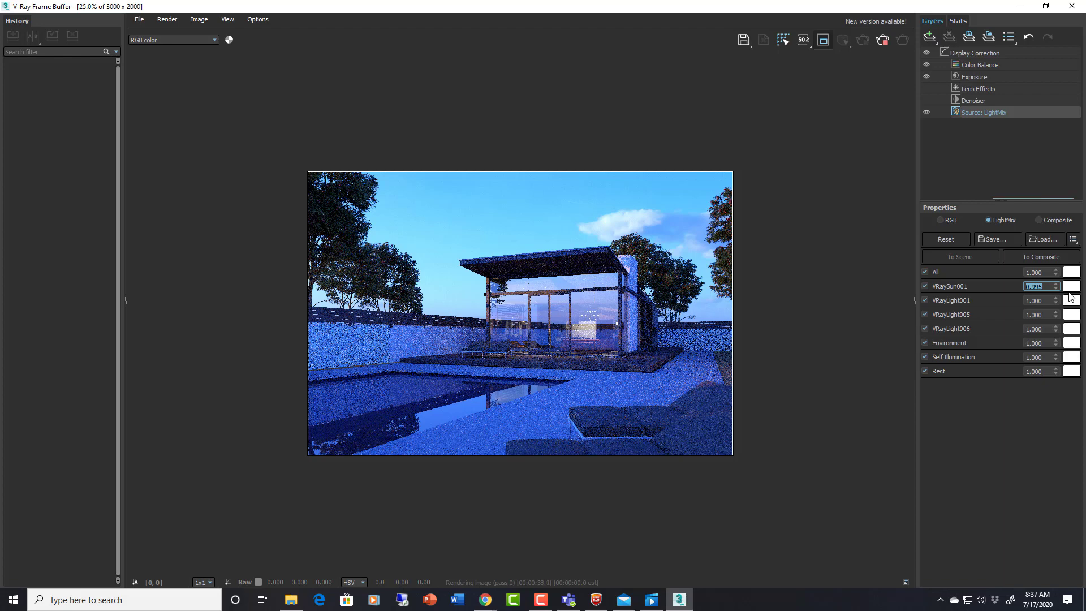
pyautogui.write('10')
pyautogui.press('Return')
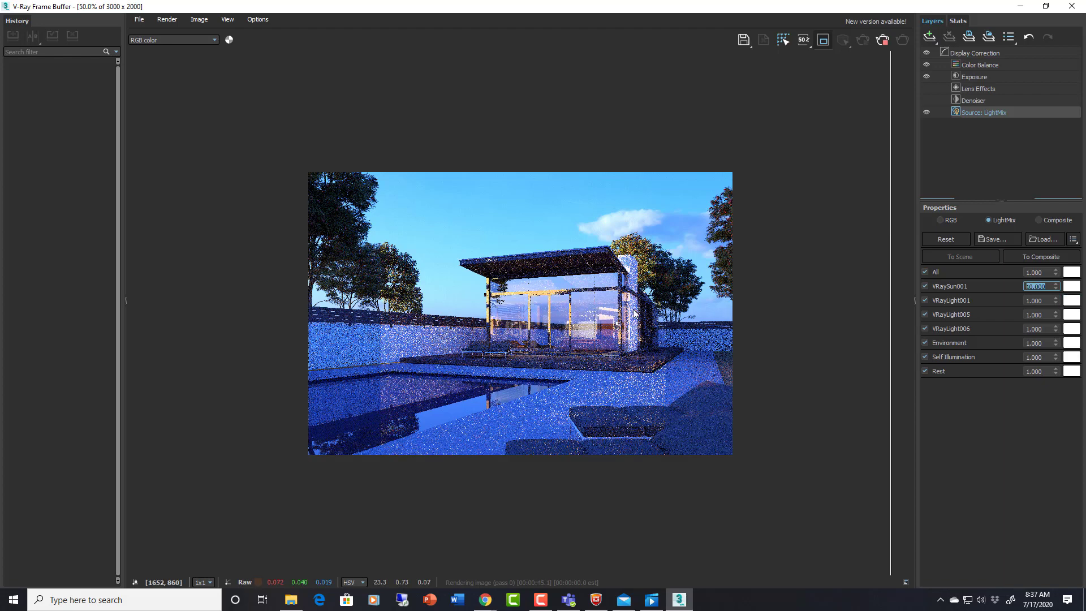
pyautogui.scroll(1, 663, 365)
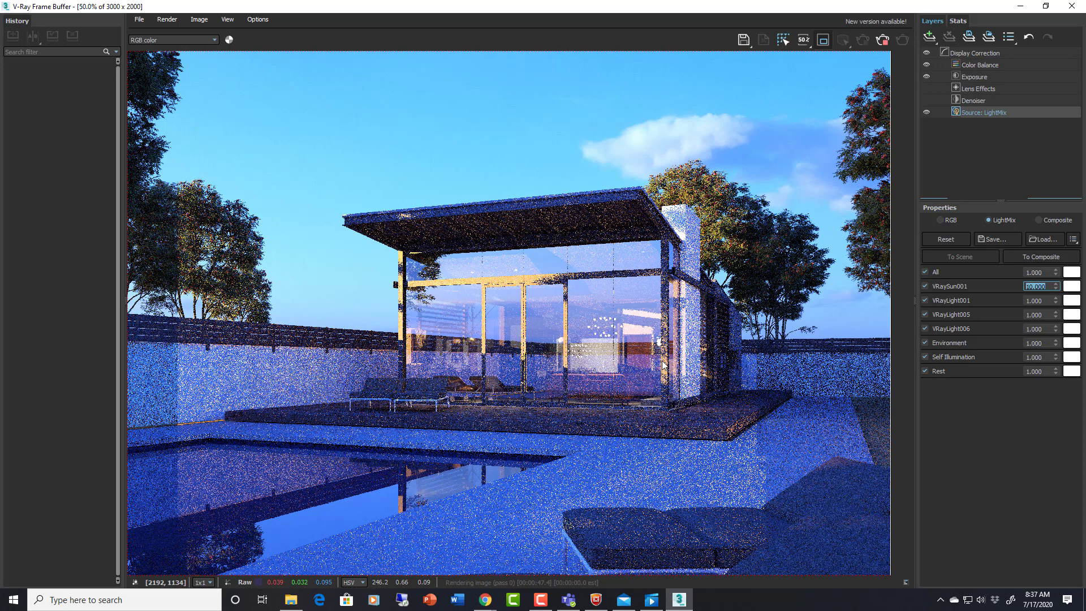
pyautogui.scroll(-1, 840, 145)
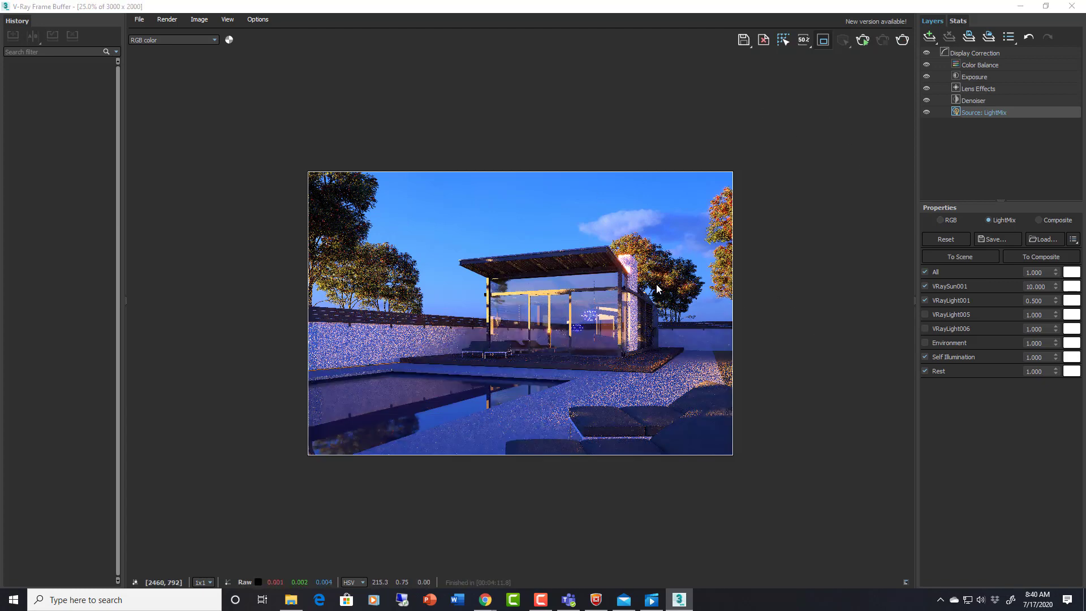
# Examine the finished render's house, trees and pool area at close range and as a whole.
pyautogui.scroll(1, 656, 289)
pyautogui.moveTo(657, 289); pyautogui.dragTo(742, 287, button='middle')
pyautogui.scroll(-1, 735, 266)
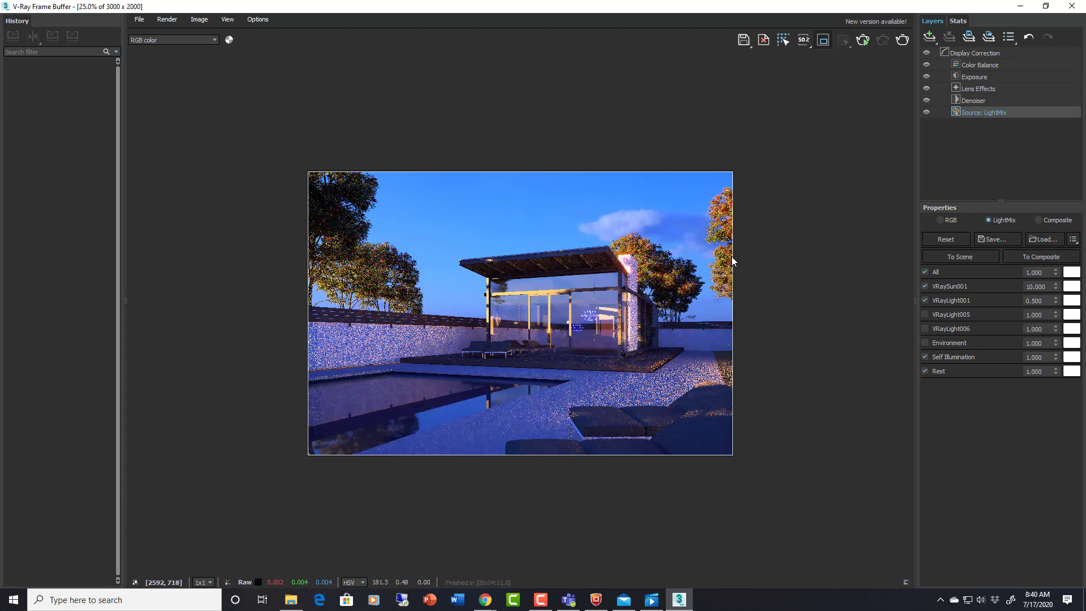
pyautogui.scroll(1, 641, 238)
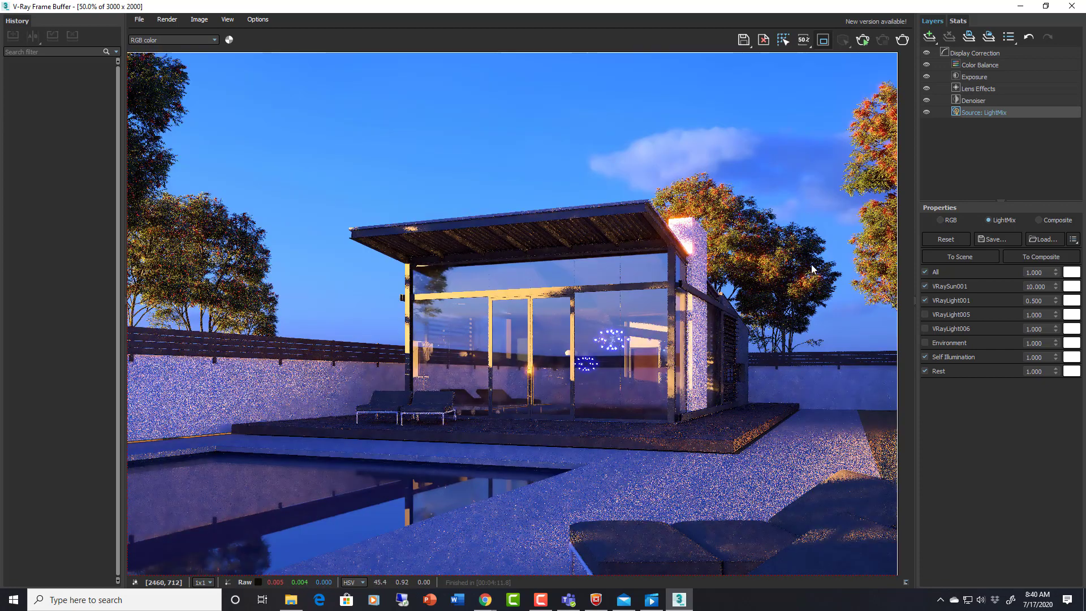
pyautogui.scroll(-1, 688, 262)
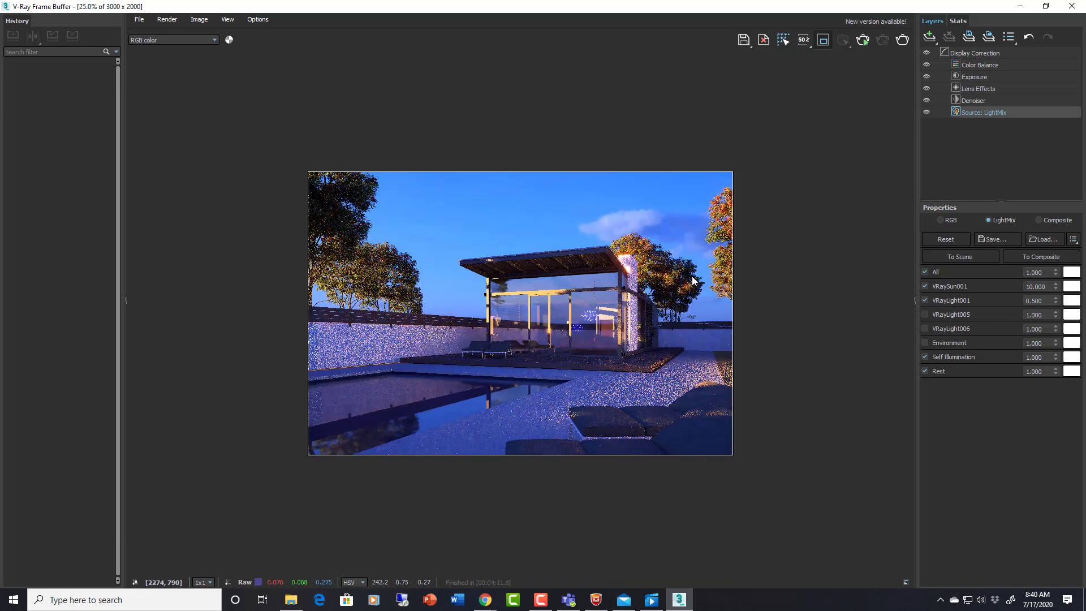
pyautogui.scroll(1, 687, 262)
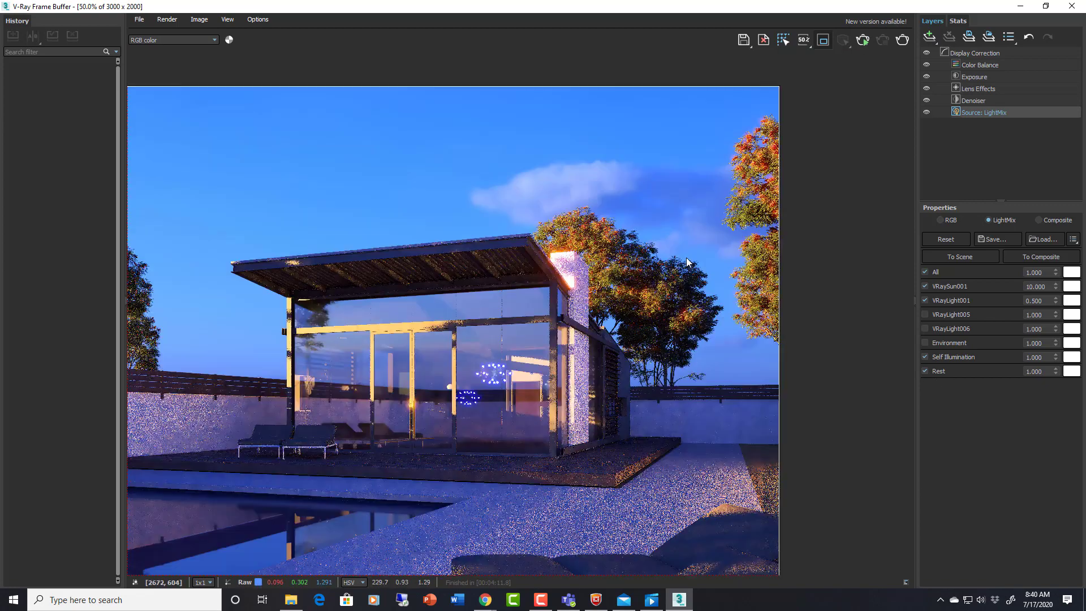
pyautogui.moveTo(687, 262); pyautogui.dragTo(783, 238, button='middle')
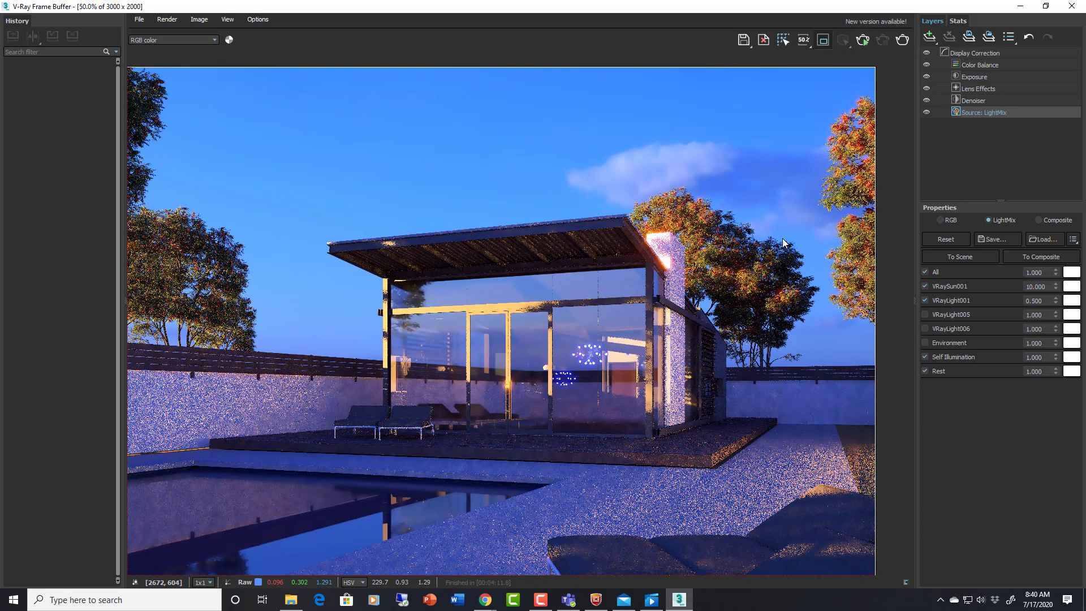
pyautogui.scroll(-1, 782, 239)
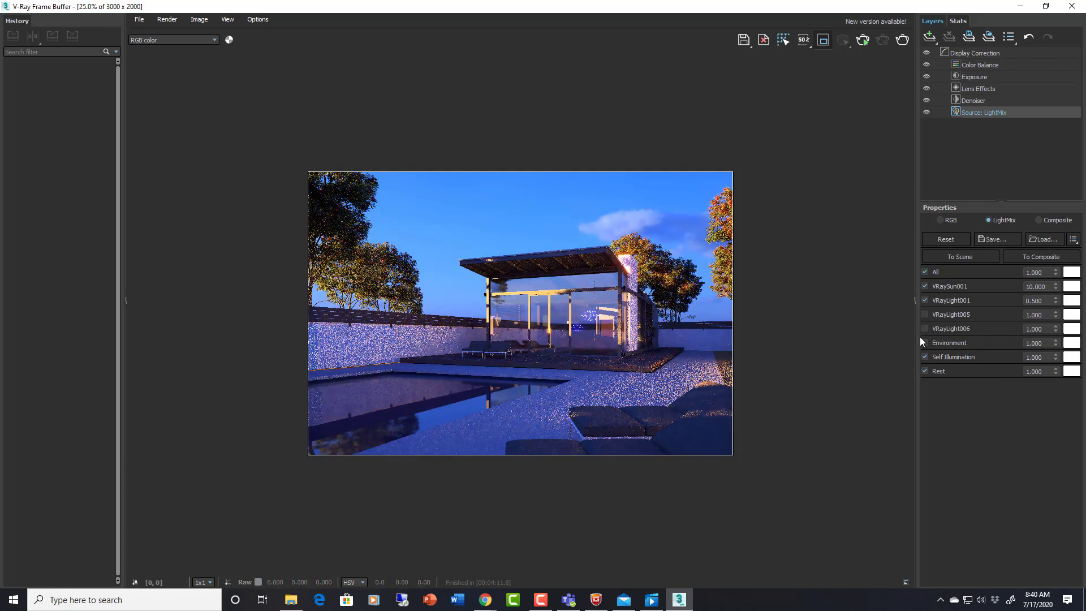
# Enable VRayLight005 in the light mix and set its intensity to 10.
pyautogui.doubleClick(956, 344)
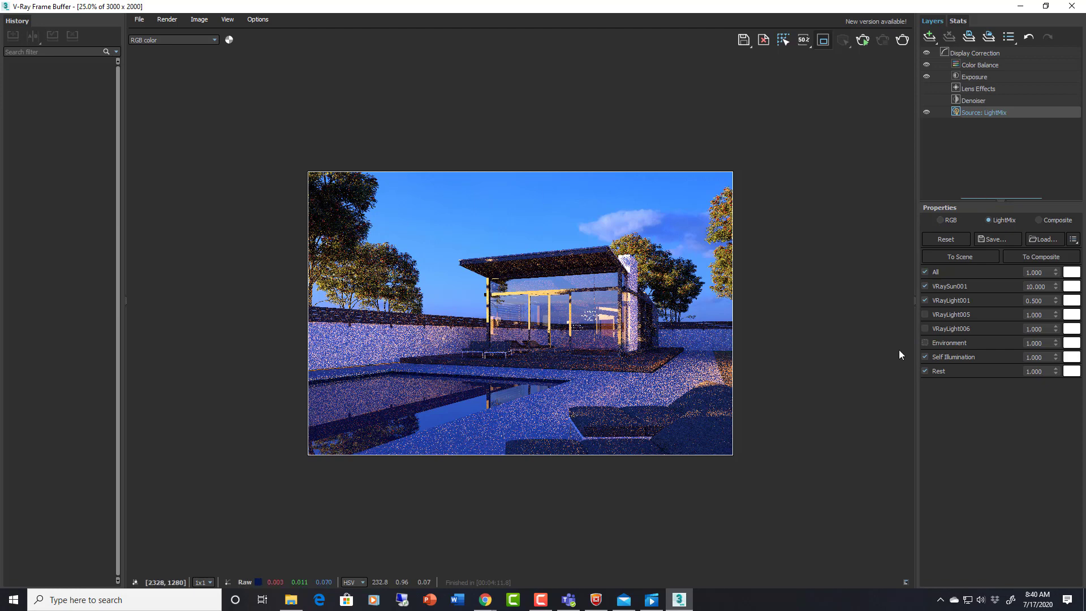
pyautogui.click(925, 314)
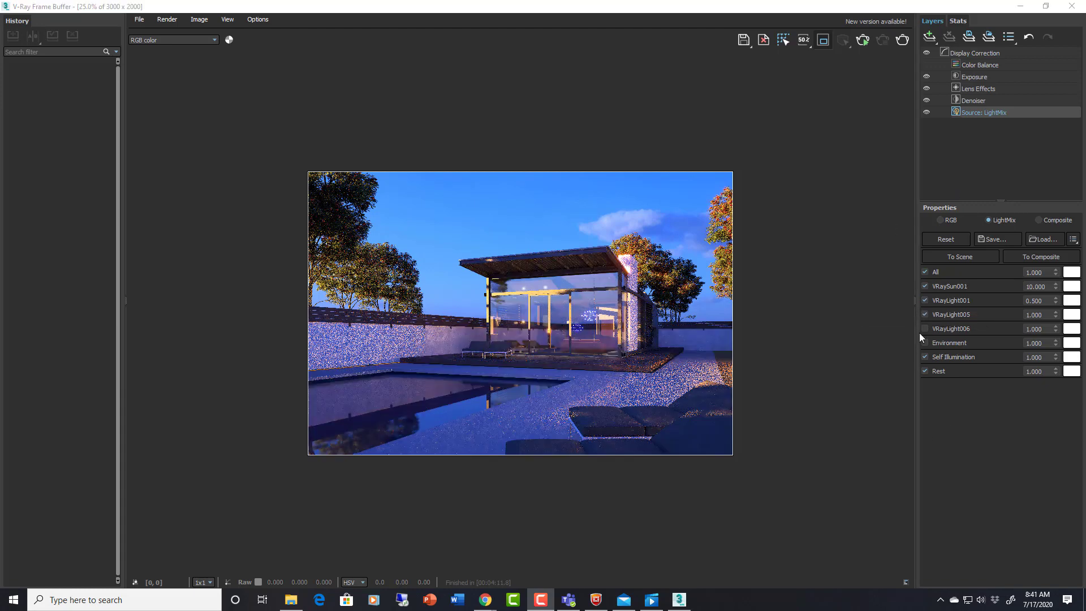
pyautogui.click(925, 314)
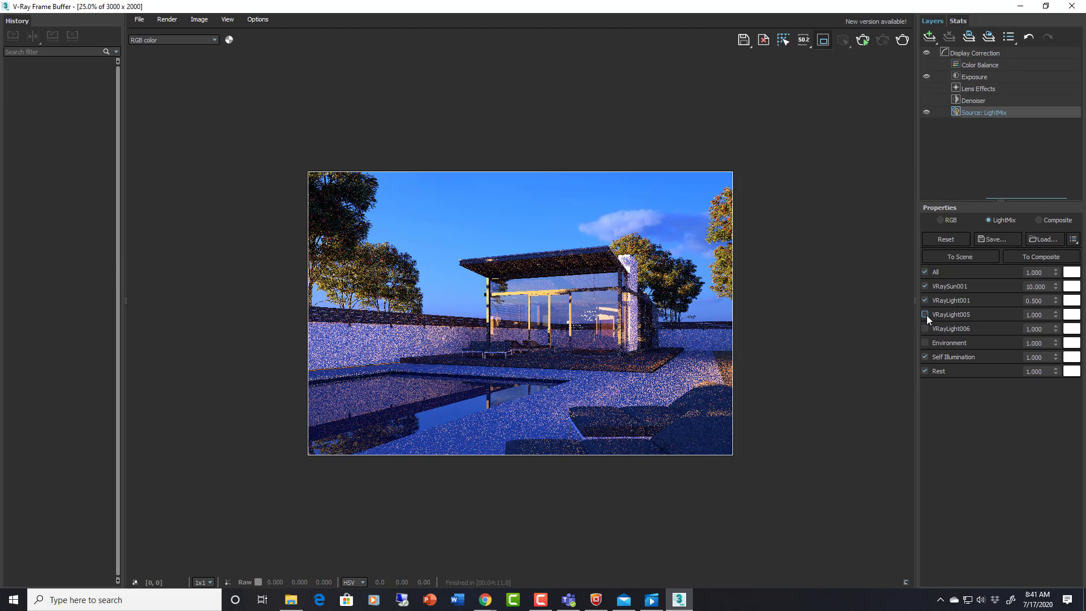
pyautogui.click(926, 315)
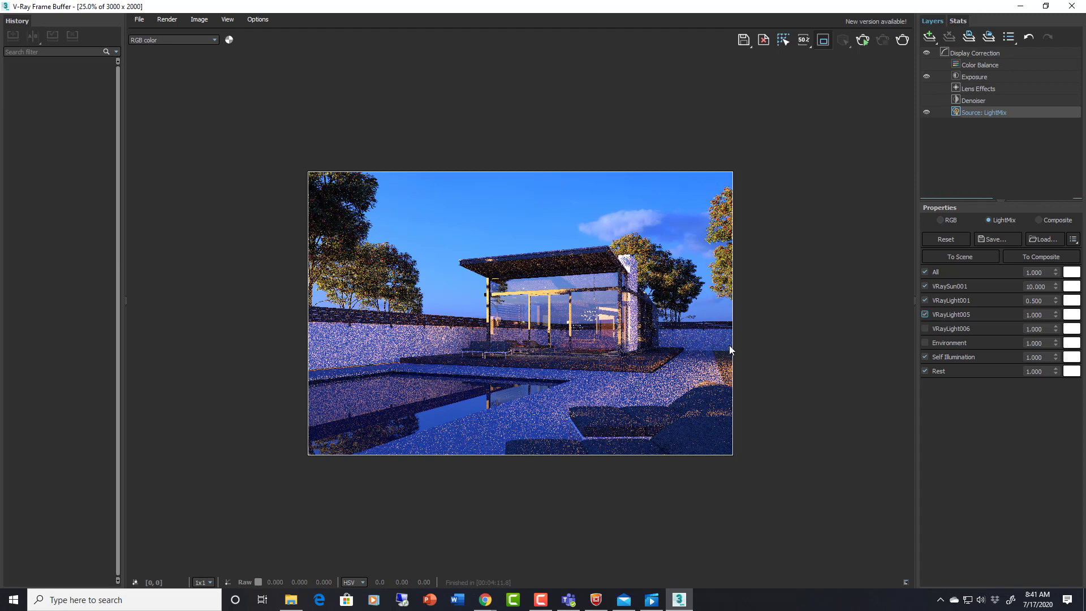
pyautogui.scroll(1, 600, 336)
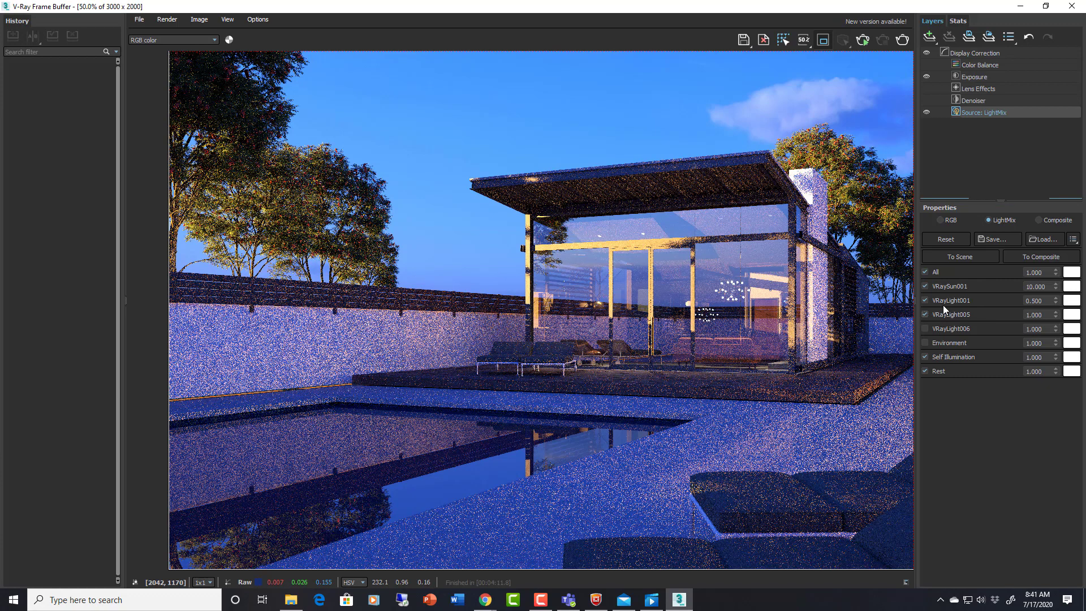
pyautogui.click(1040, 315)
pyautogui.tripleClick(1042, 313)
pyautogui.write('10')
pyautogui.press('Return')
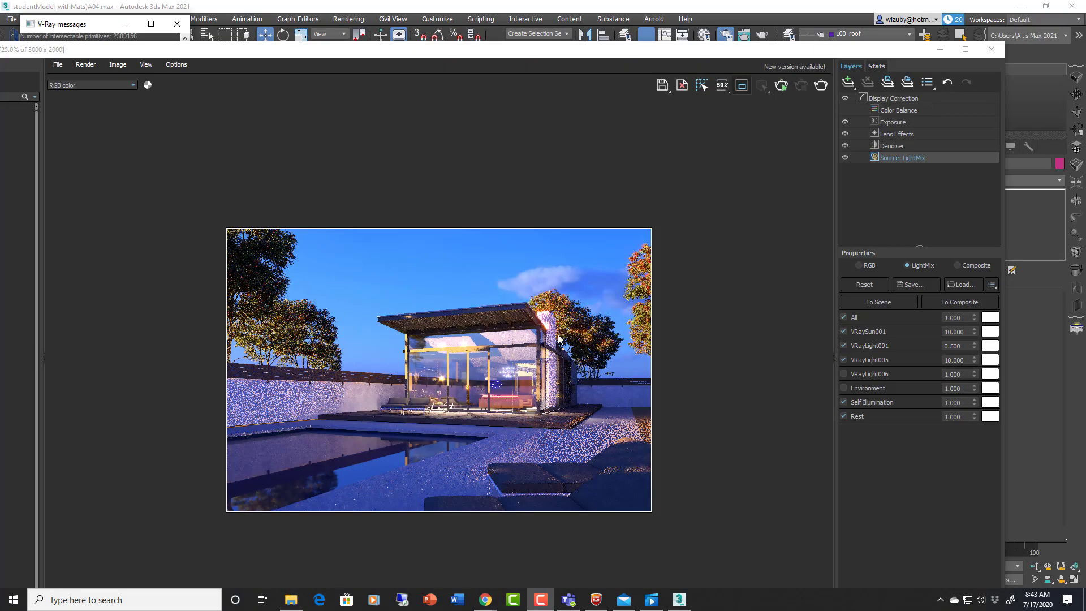
# Inspect the house lighting and turn off the Exposure, Lens Effects and Denoiser layers.
pyautogui.scroll(4, 589, 358)
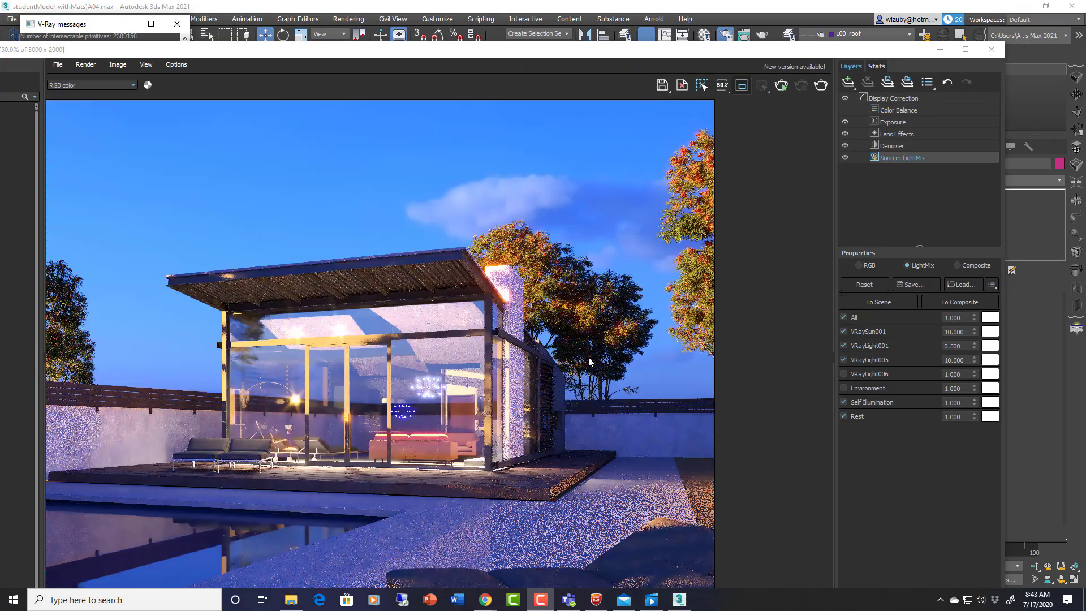
pyautogui.scroll(-4, 459, 307)
pyautogui.scroll(4, 460, 307)
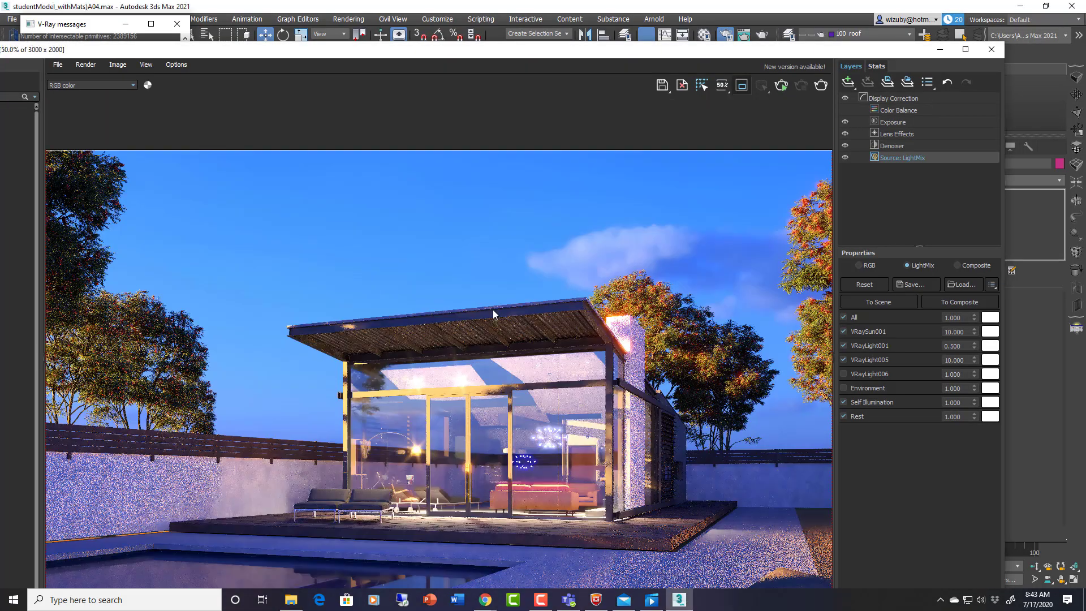
pyautogui.scroll(-4, 494, 310)
pyautogui.click(845, 122)
pyautogui.click(845, 134)
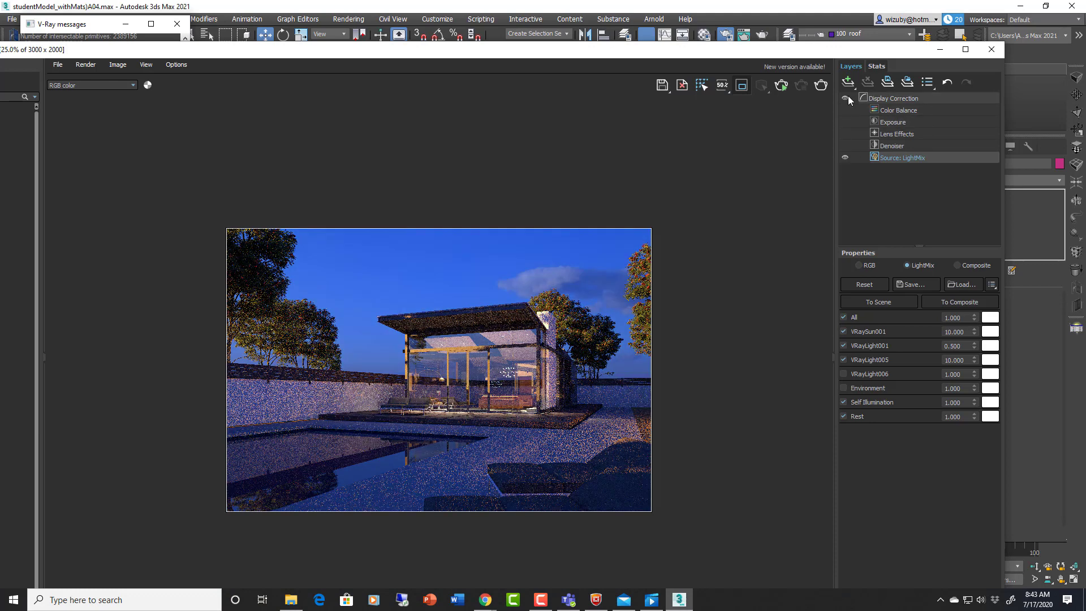
pyautogui.click(846, 146)
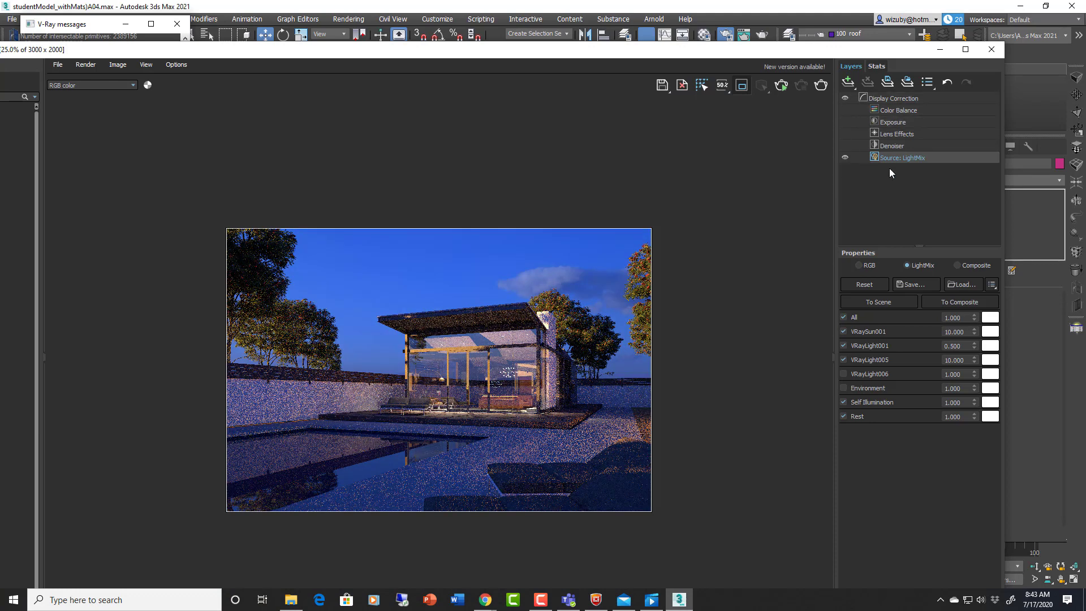
# View the render element channels one by one, from the filter elements at the list's end up to VRayRefraction.
pyautogui.click(106, 83)
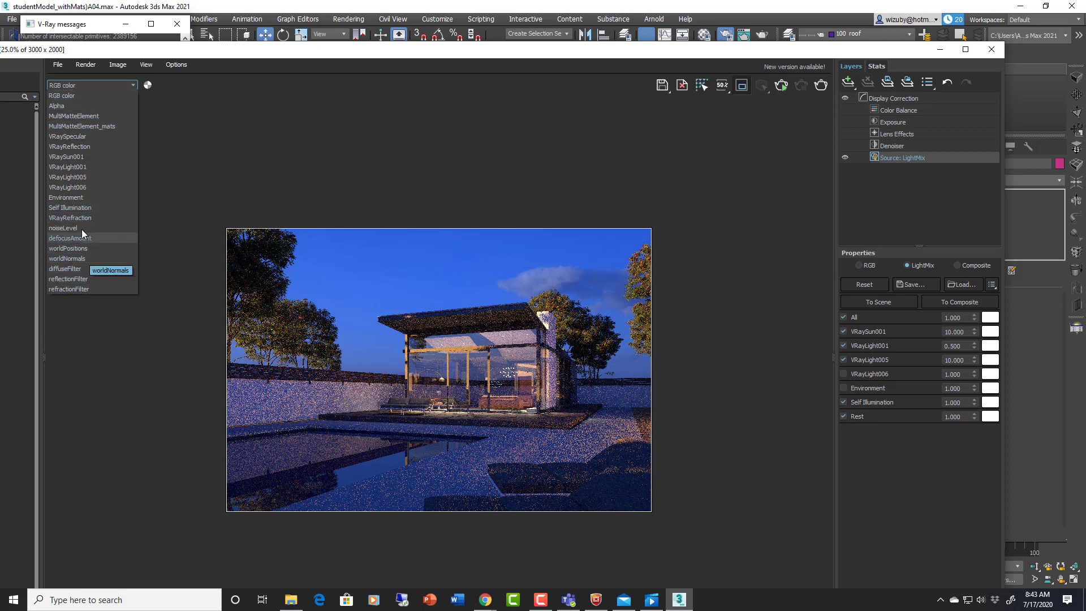
pyautogui.click(87, 285)
pyautogui.press('Up')
pyautogui.press('Up')
pyautogui.press('Up')
pyautogui.press('Up')
pyautogui.press('Up')
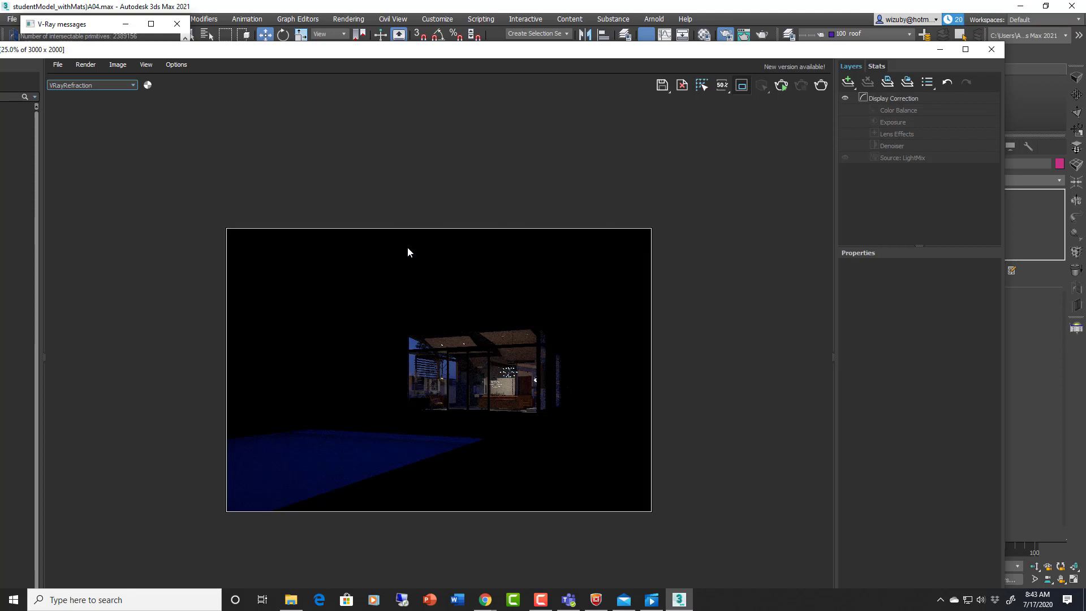
# Browse the remaining render elements, including VRayLight006 and MultiMatteElement, and return to the RGB color channel.
pyautogui.press('Down')
pyautogui.press('Down')
pyautogui.press('Down')
pyautogui.press('Down')
pyautogui.press('Down')
pyautogui.press('Down')
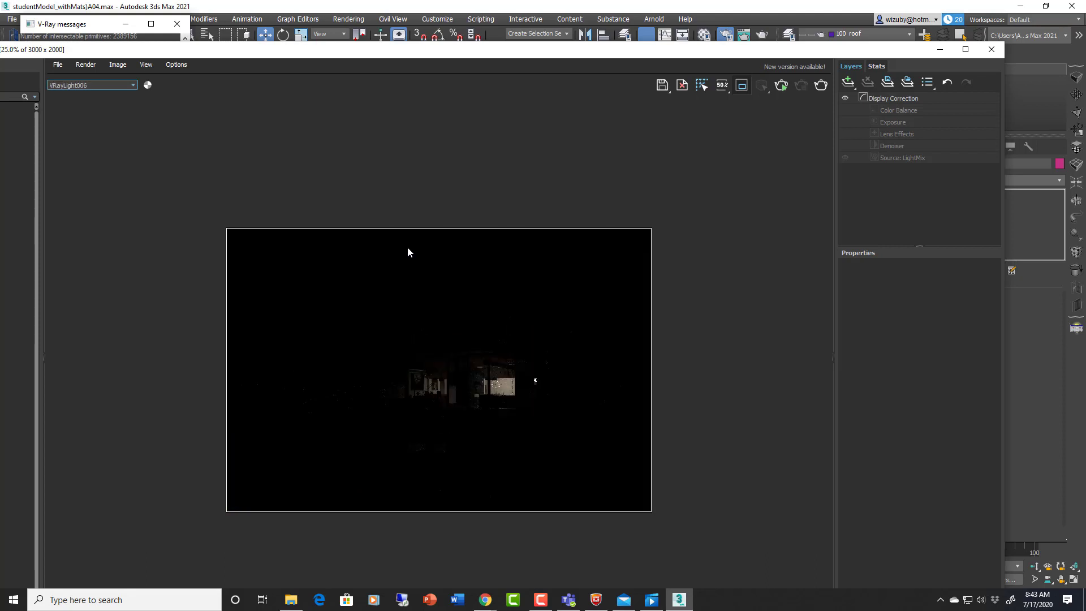
pyautogui.press('Down')
pyautogui.press('Down')
pyautogui.press('Down')
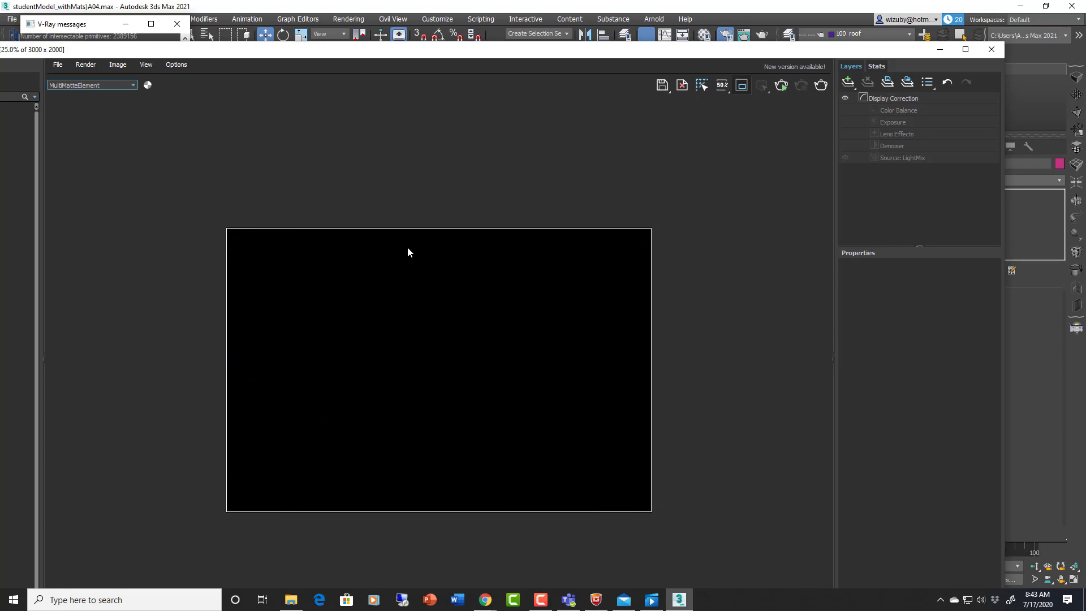
pyautogui.press('Up')
pyautogui.press('Up')
pyautogui.press('Up')
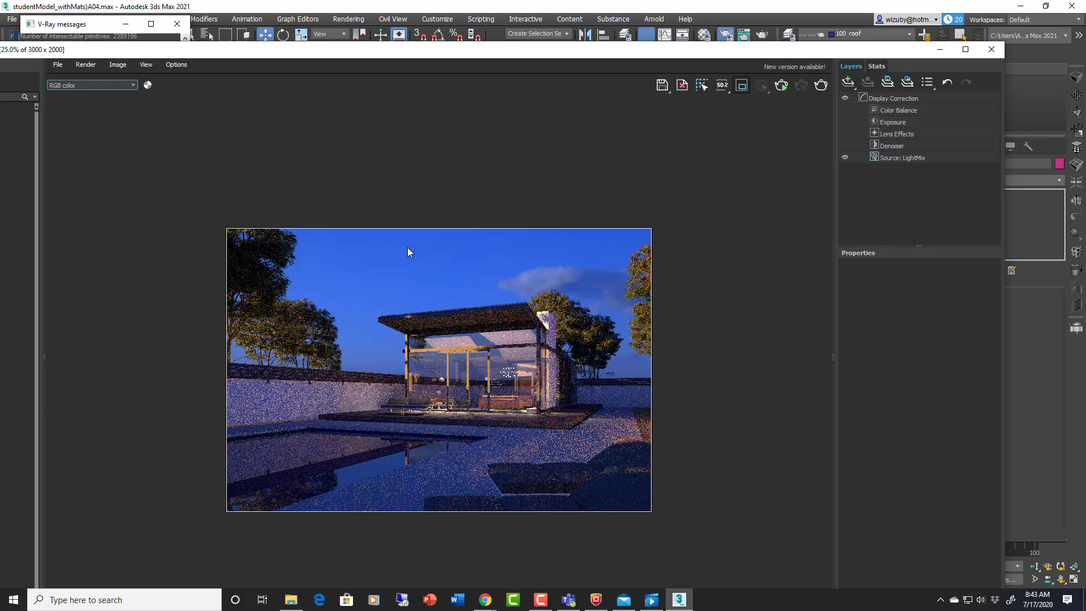
# View the VRaySpecular, VRayReflection and VRayRefraction elements and switch back to the RGB color channel.
pyautogui.press('Down')
pyautogui.press('Down')
pyautogui.press('Down')
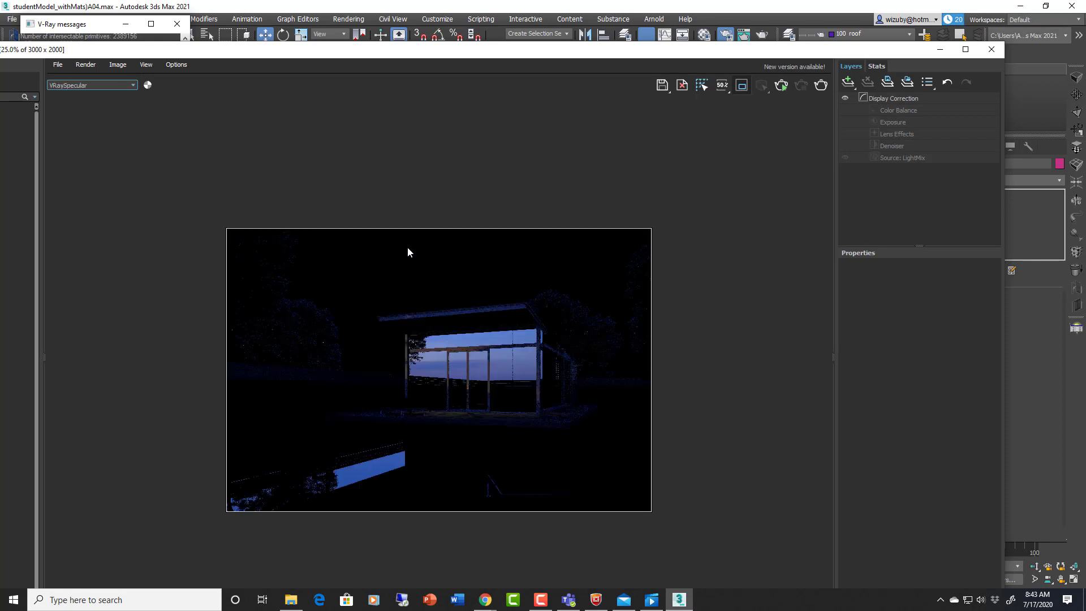
pyautogui.press('Down')
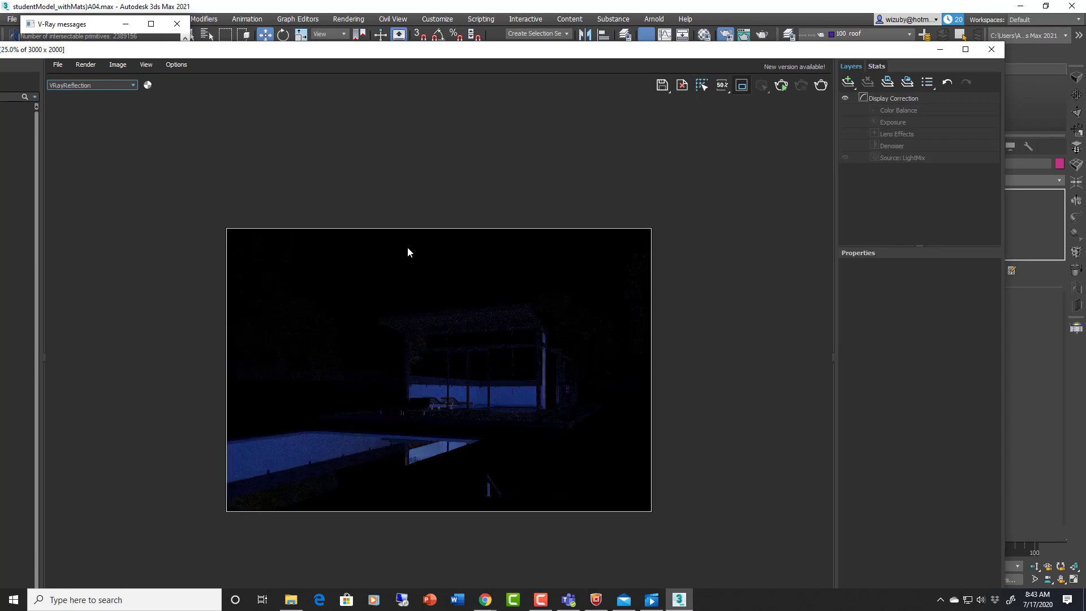
pyautogui.press('Down')
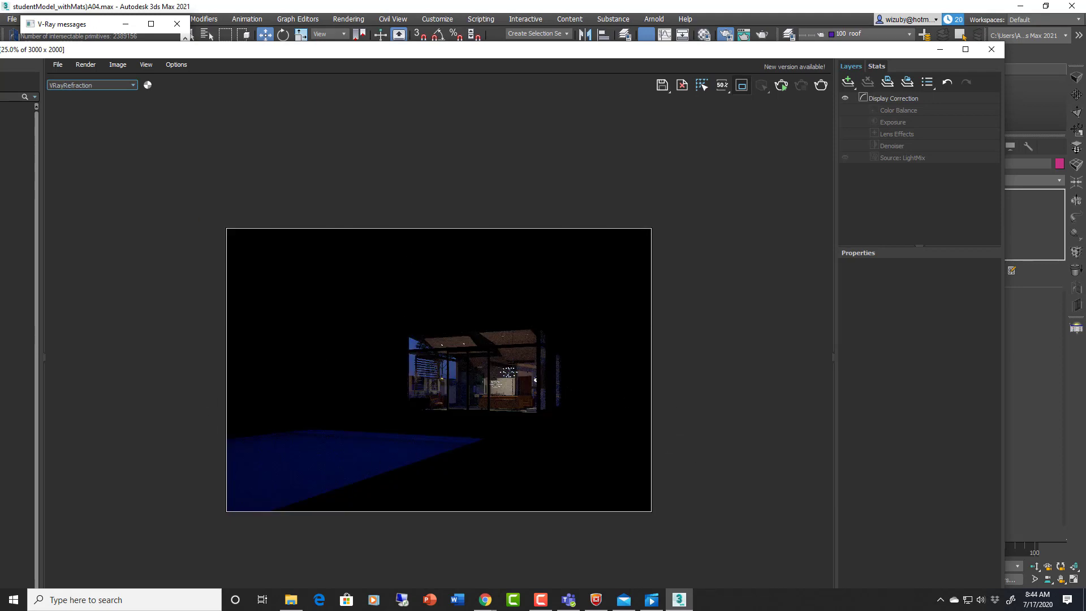
pyautogui.click(82, 86)
pyautogui.click(92, 96)
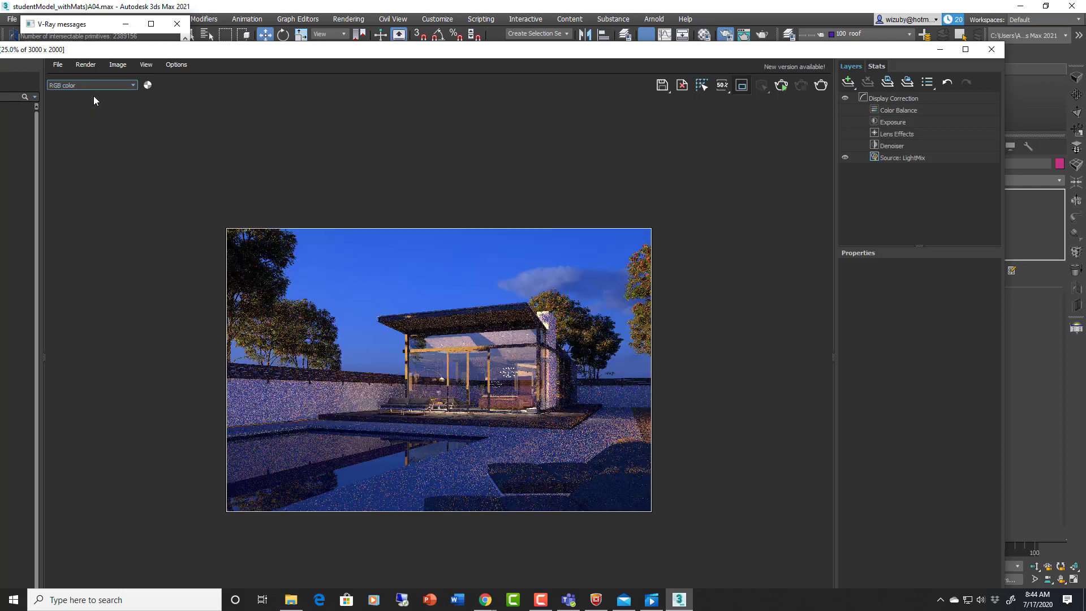
# Enable all lights in the Source: LightMix layer and switch off VRaySun001.
pyautogui.click(922, 161)
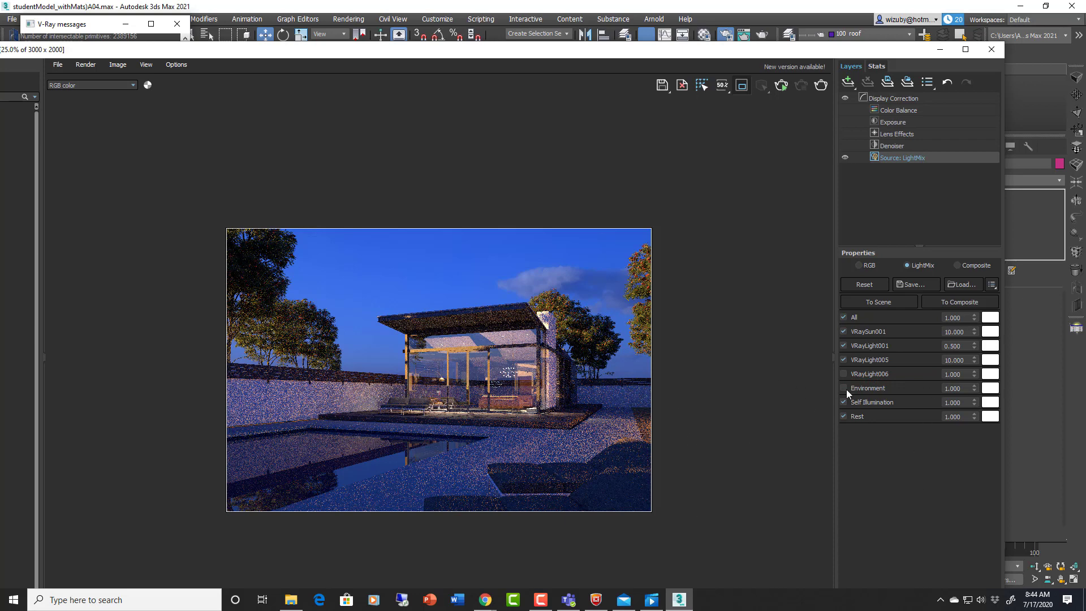
pyautogui.click(844, 317)
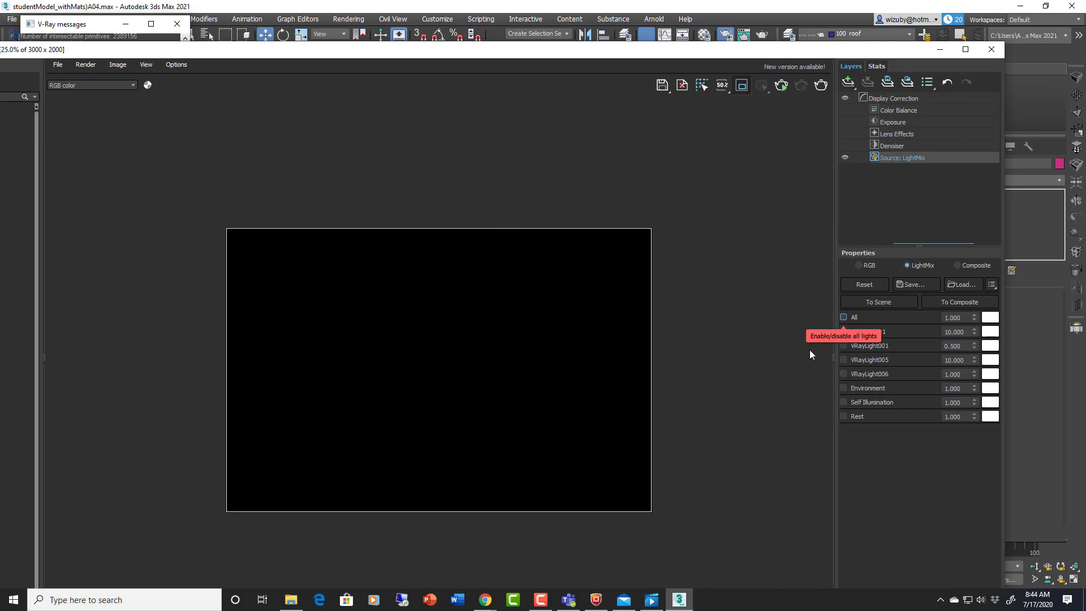
pyautogui.click(844, 317)
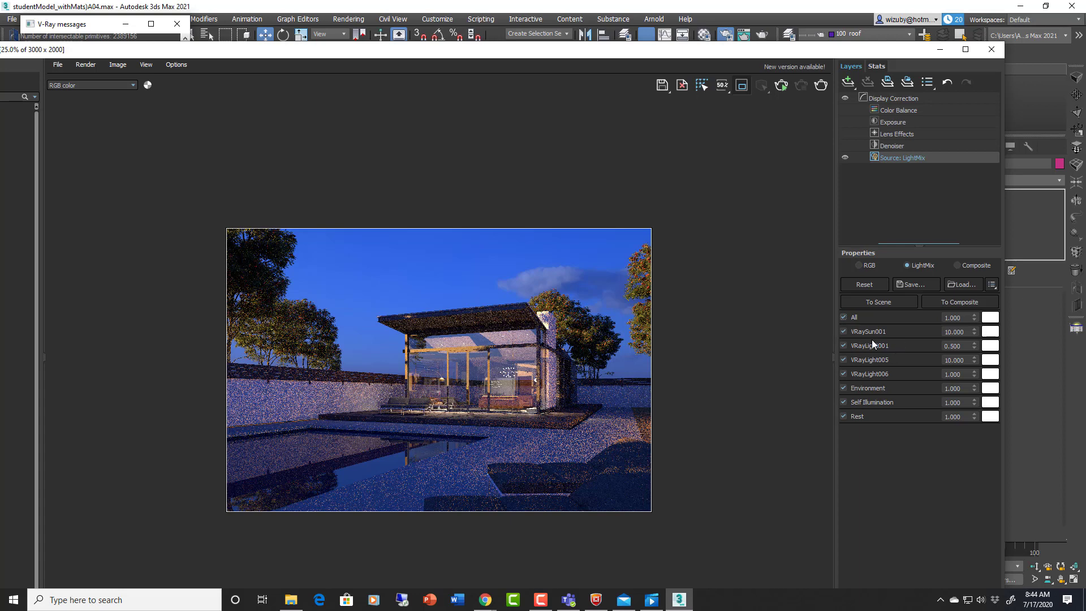
pyautogui.click(844, 331)
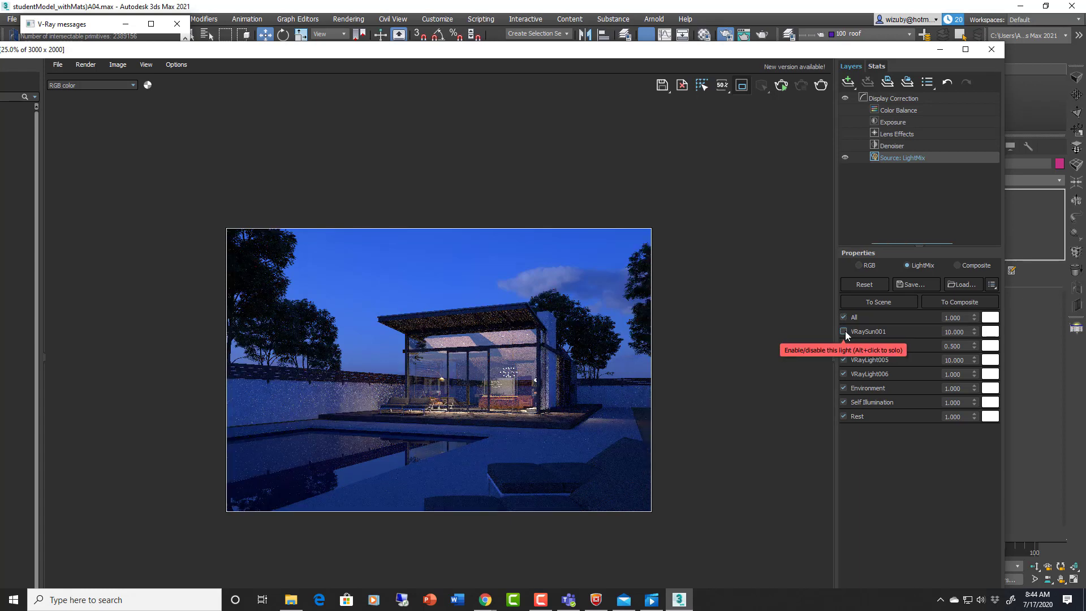
# Switch VRaySun001 back on in the LightMix layer and set its multiplier to 1.
pyautogui.click(845, 331)
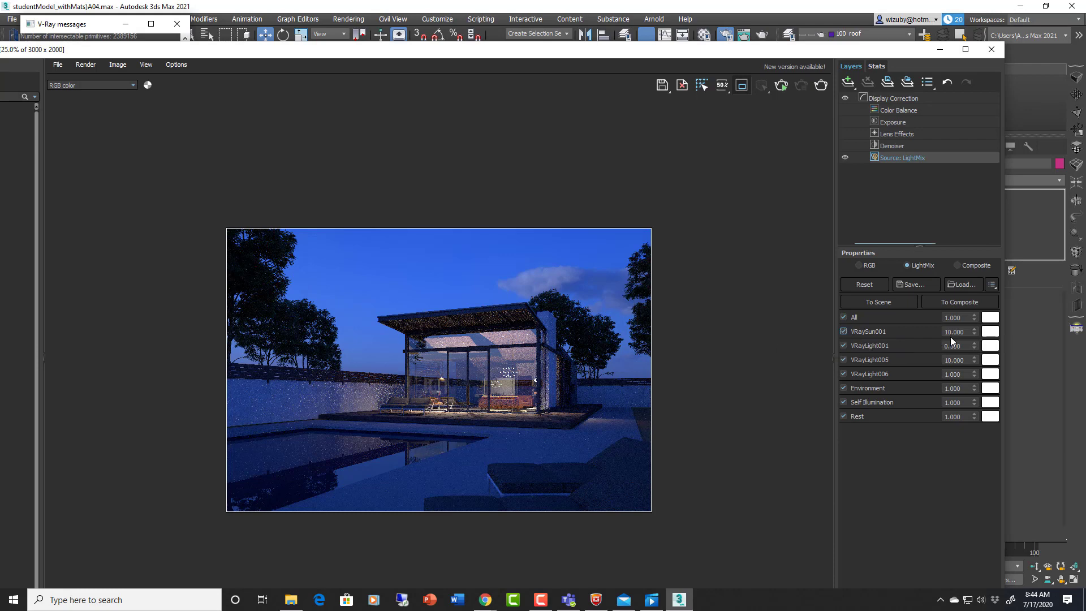
pyautogui.click(960, 331)
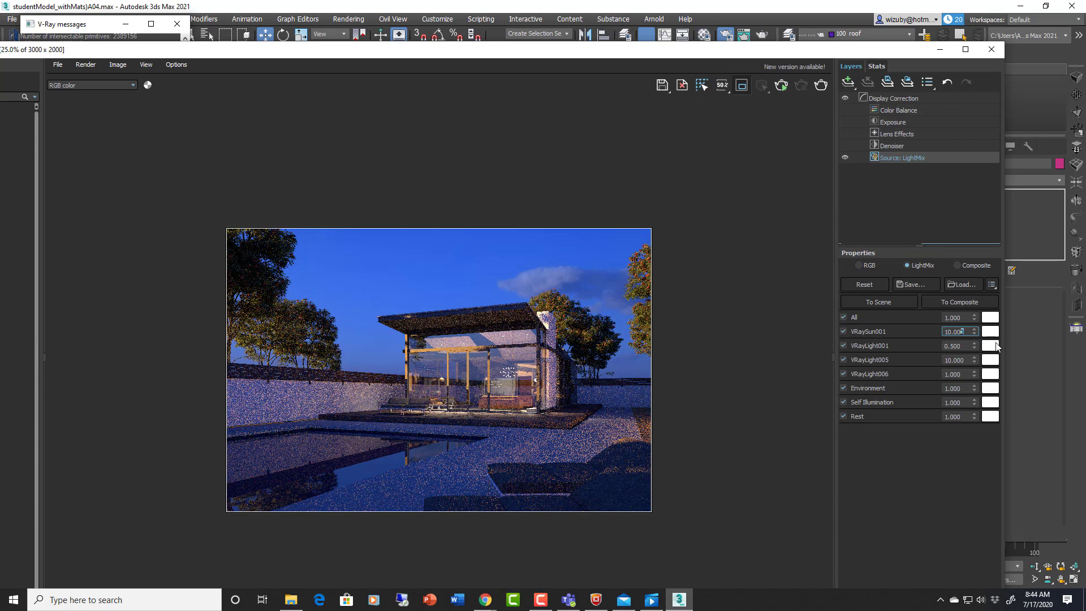
pyautogui.hotkey('ctrl', 'a')
pyautogui.write('1')
pyautogui.press('Return')
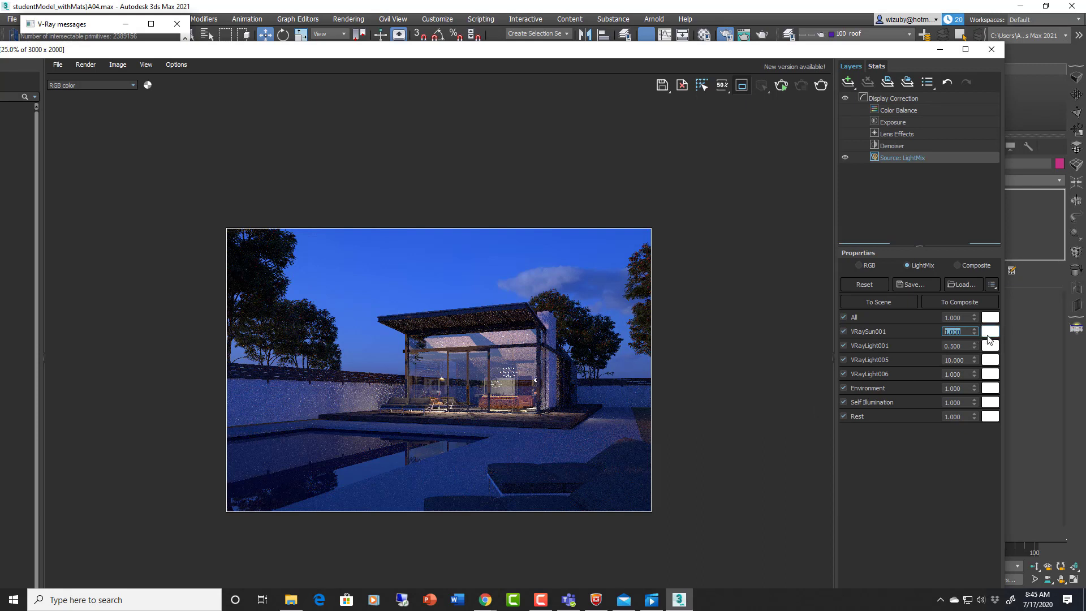
# Tint VRayLight005 in the LightMix a soft warm orange, #ffae78.
pyautogui.click(844, 346)
pyautogui.moveTo(941, 345); pyautogui.dragTo(972, 350)
pyautogui.click(994, 360)
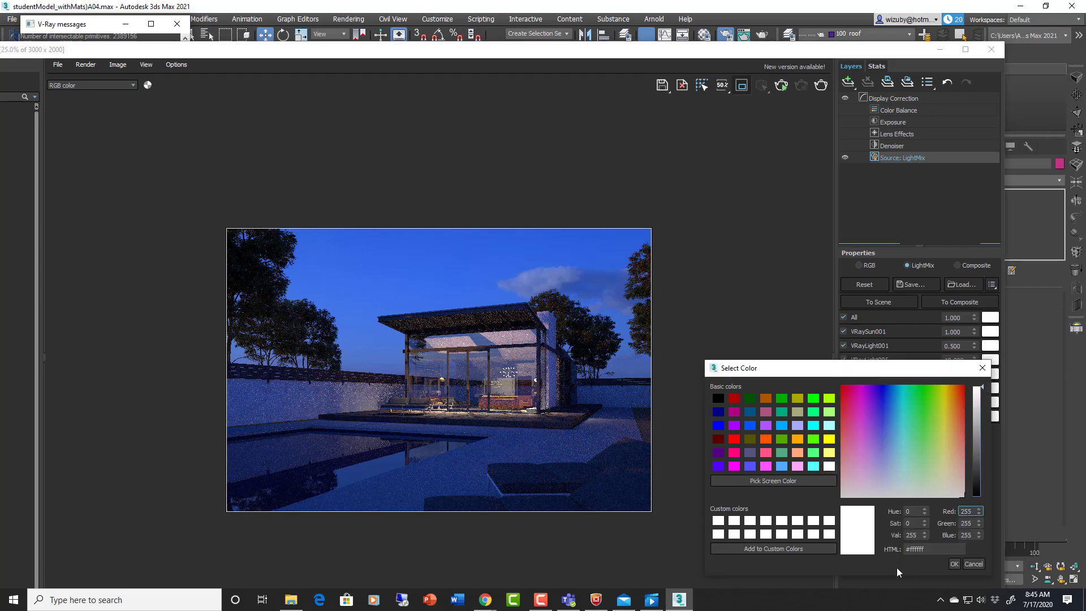
pyautogui.click(949, 414)
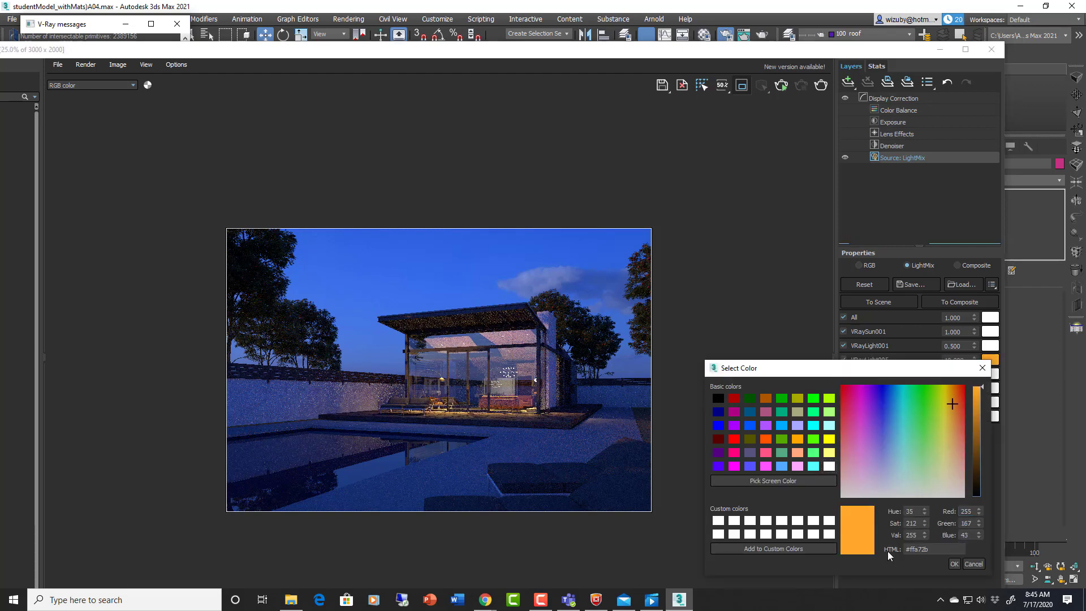
pyautogui.click(954, 564)
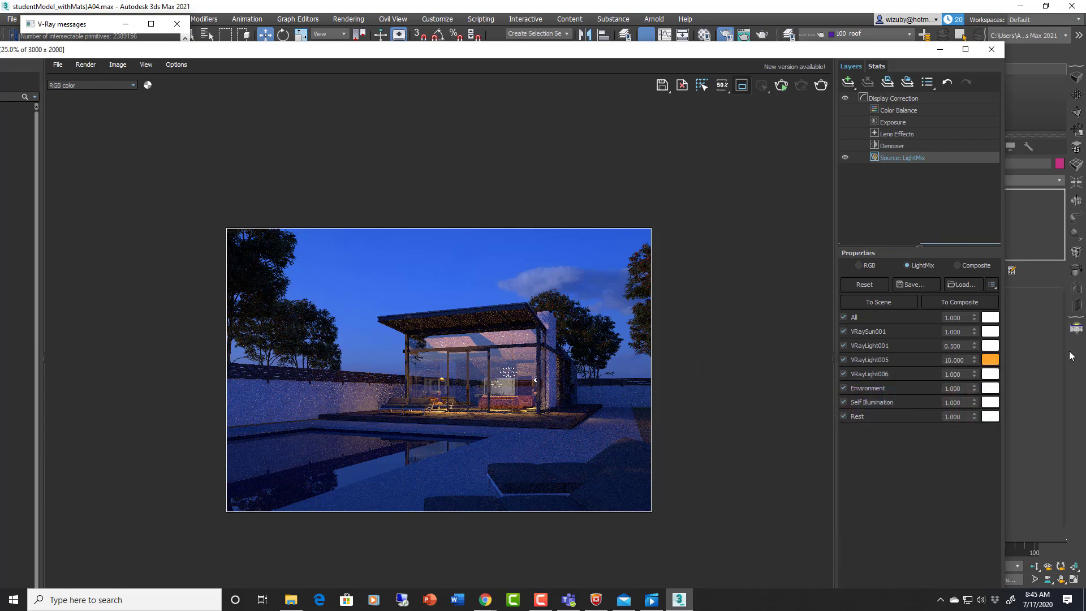
pyautogui.click(990, 360)
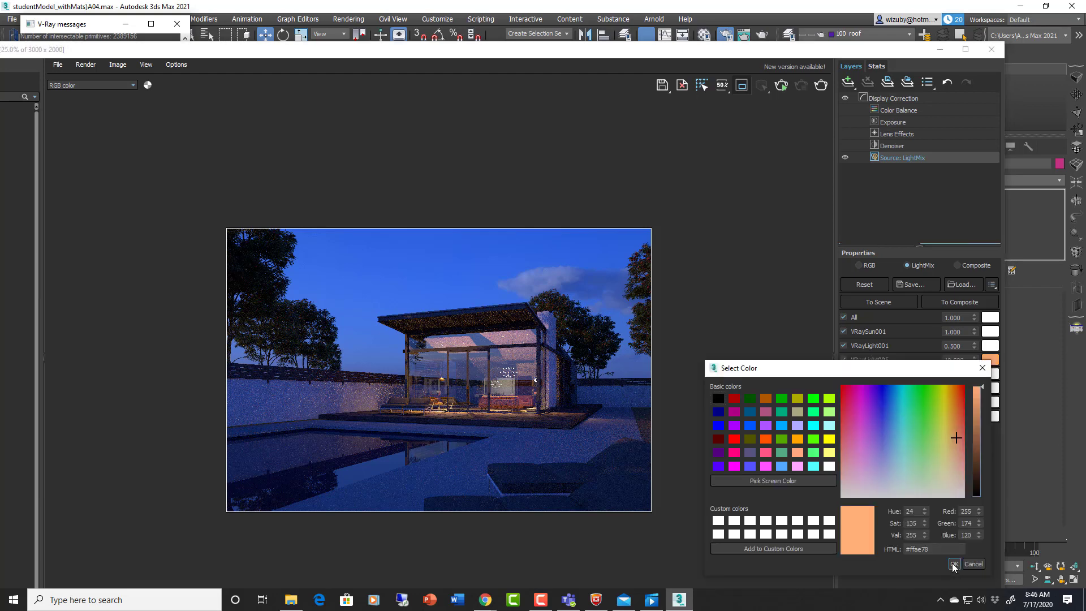
pyautogui.click(954, 564)
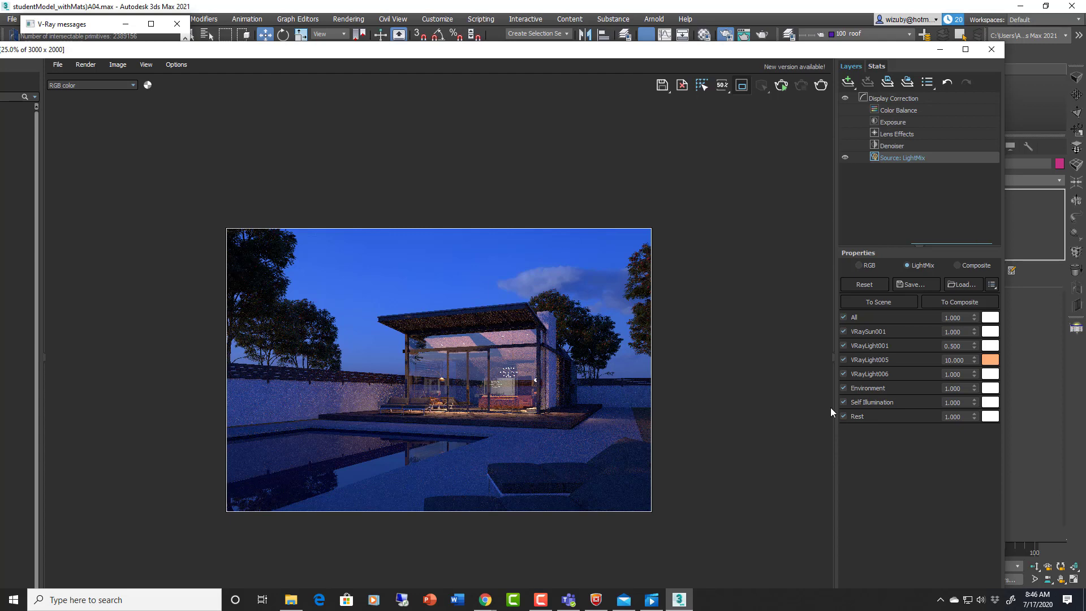
# Give VRayLight006 a similar soft orange tint and switch off the Environment contribution in the LightMix.
pyautogui.click(844, 373)
pyautogui.click(844, 374)
pyautogui.click(989, 375)
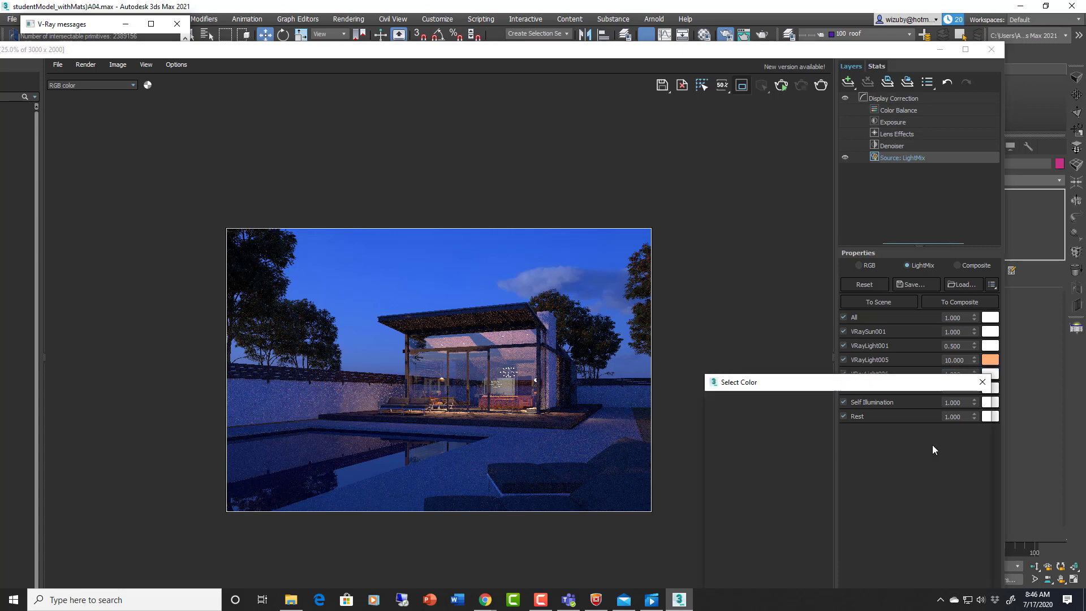
pyautogui.press('Escape')
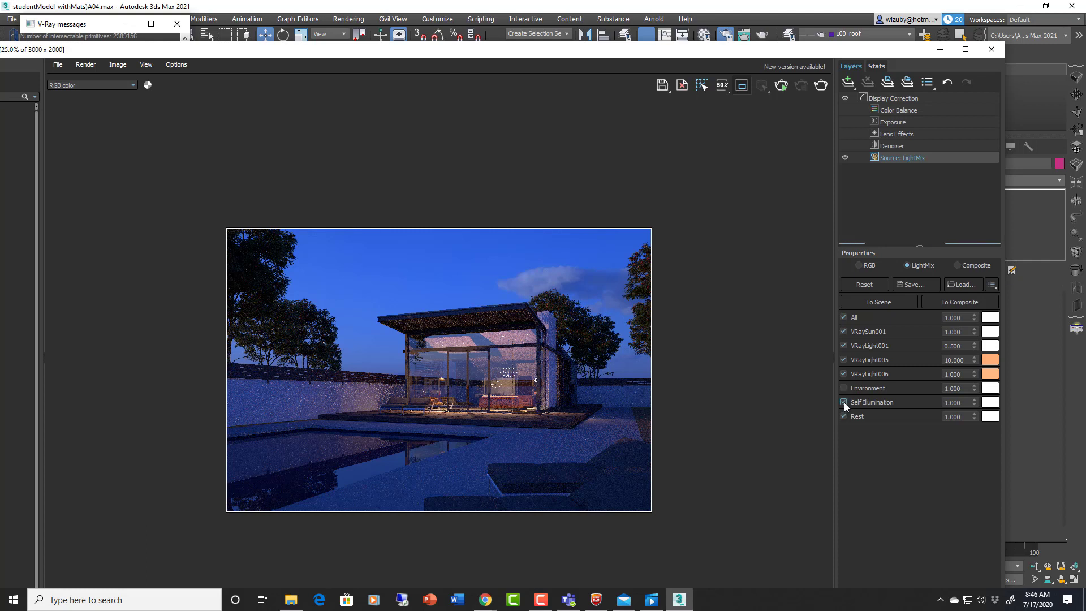
pyautogui.click(843, 402)
pyautogui.click(844, 402)
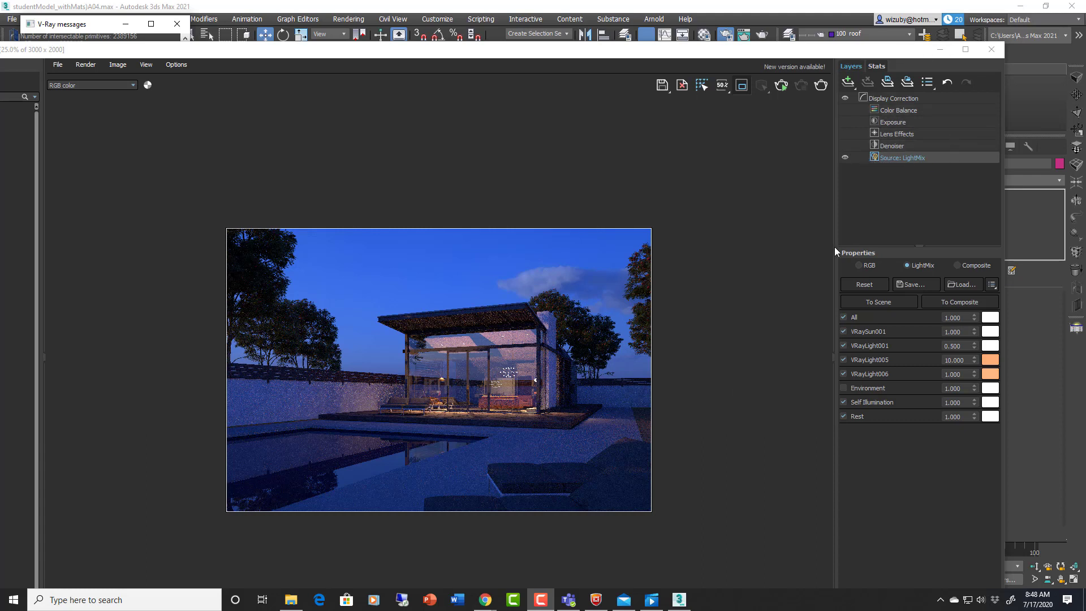
# Compare the plain RGB source with the LightMix source, return to LightMix and enable the Denoiser layer.
pyautogui.click(860, 265)
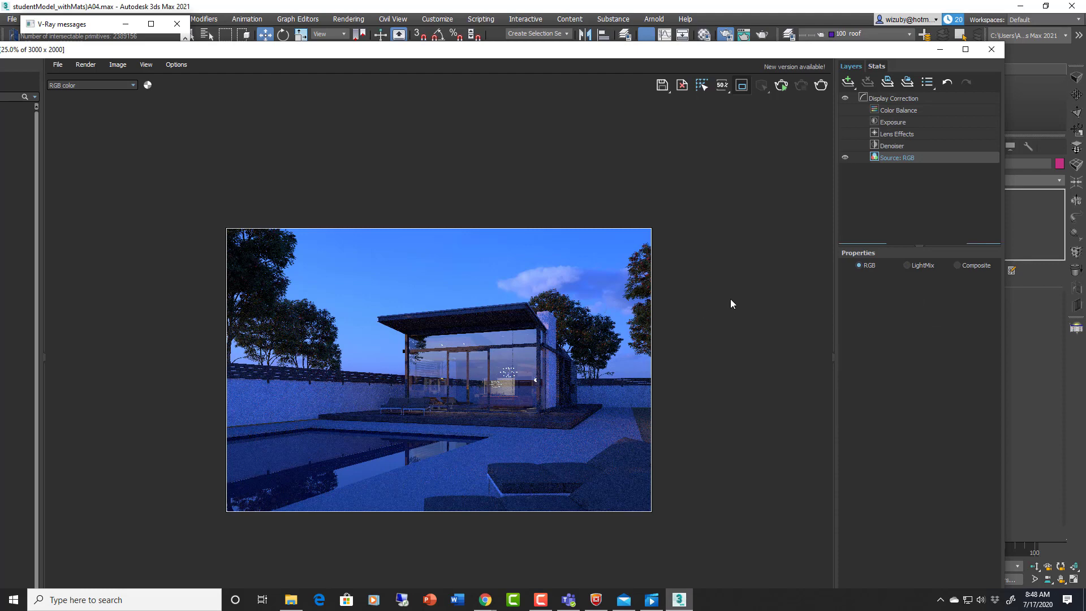
pyautogui.click(907, 265)
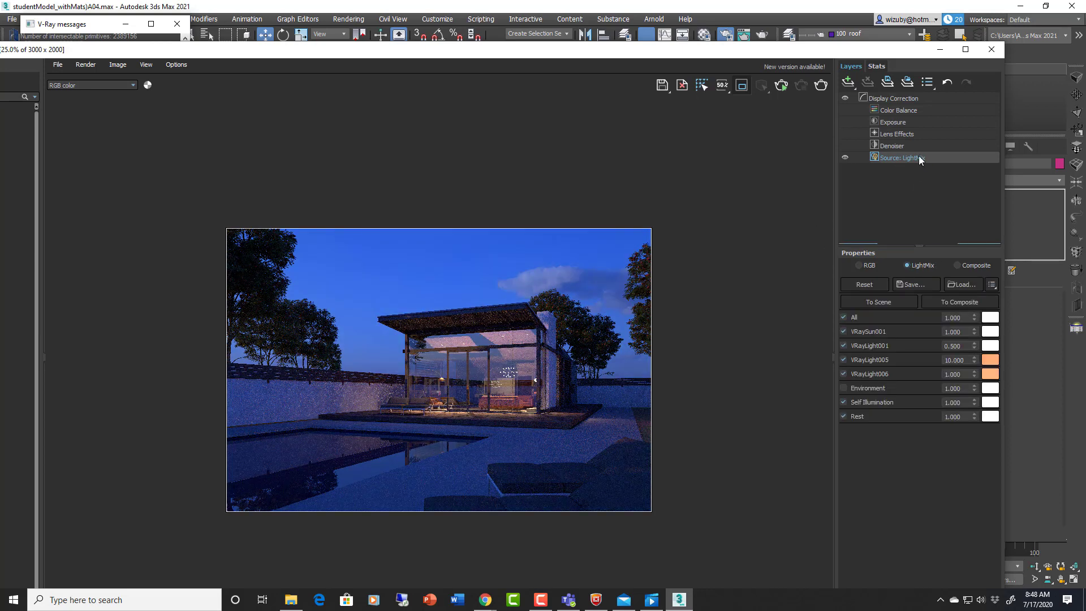
pyautogui.click(845, 146)
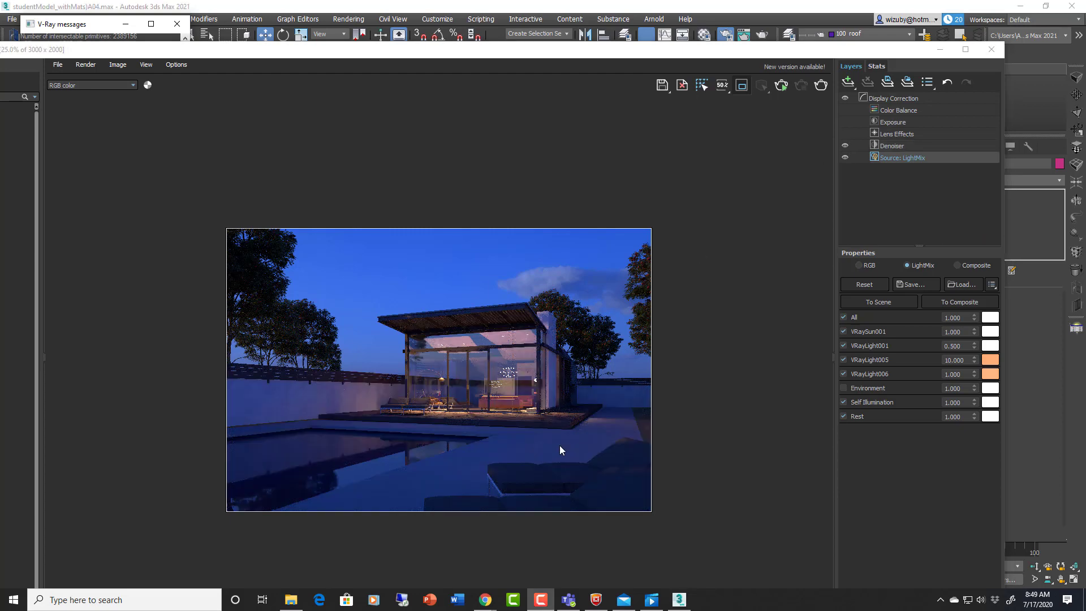
# Examine the denoised render up close, from the pool house facade to the pool and loungers, and return to the full image.
pyautogui.scroll(1, 470, 384)
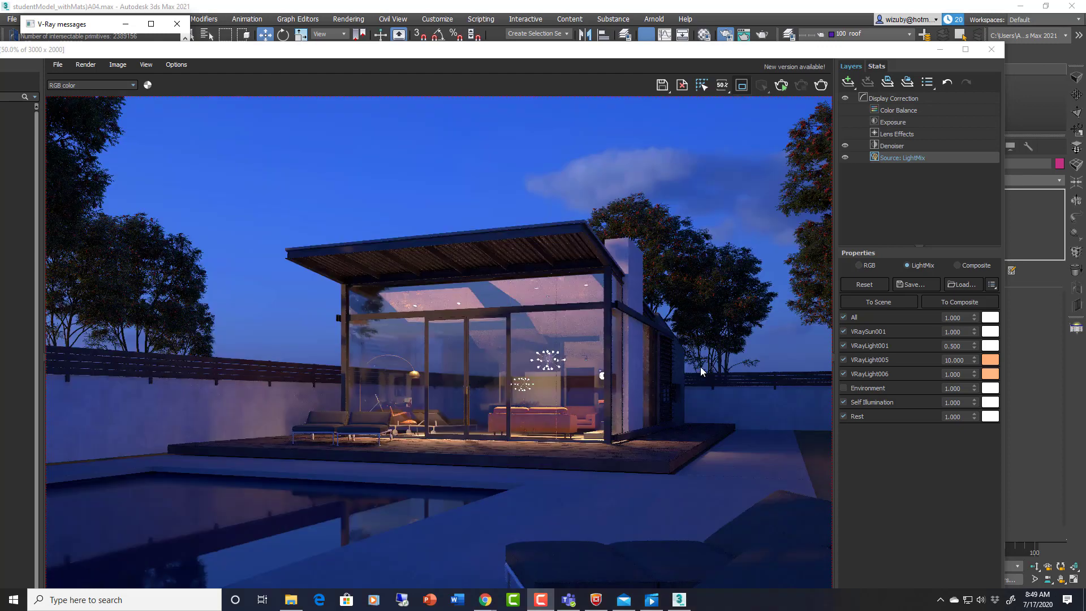
pyautogui.moveTo(707, 389); pyautogui.dragTo(657, 279, button='middle')
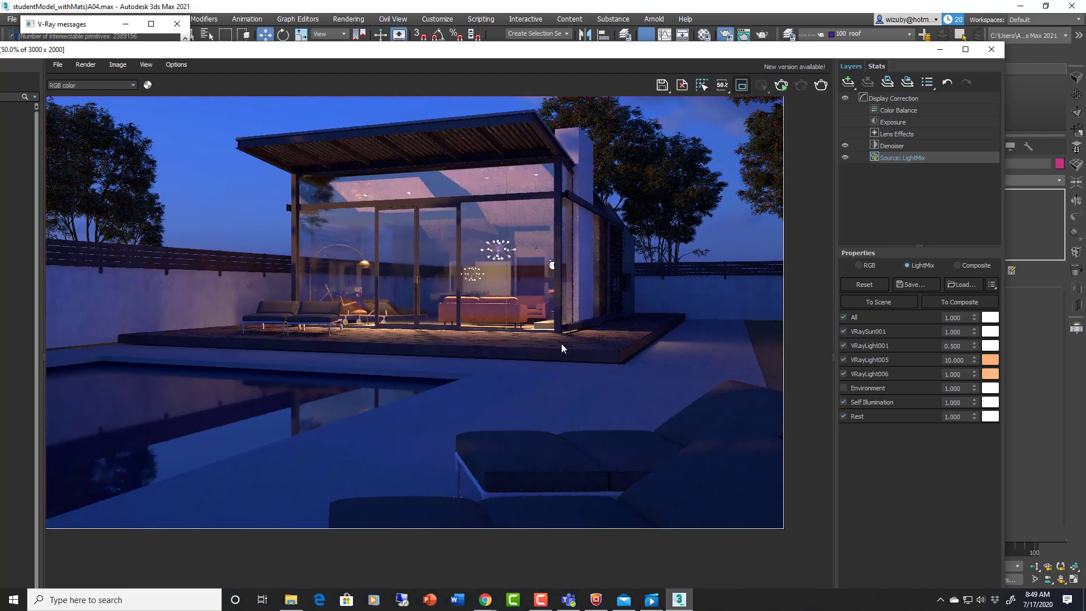
pyautogui.moveTo(430, 415); pyautogui.dragTo(519, 404, button='middle')
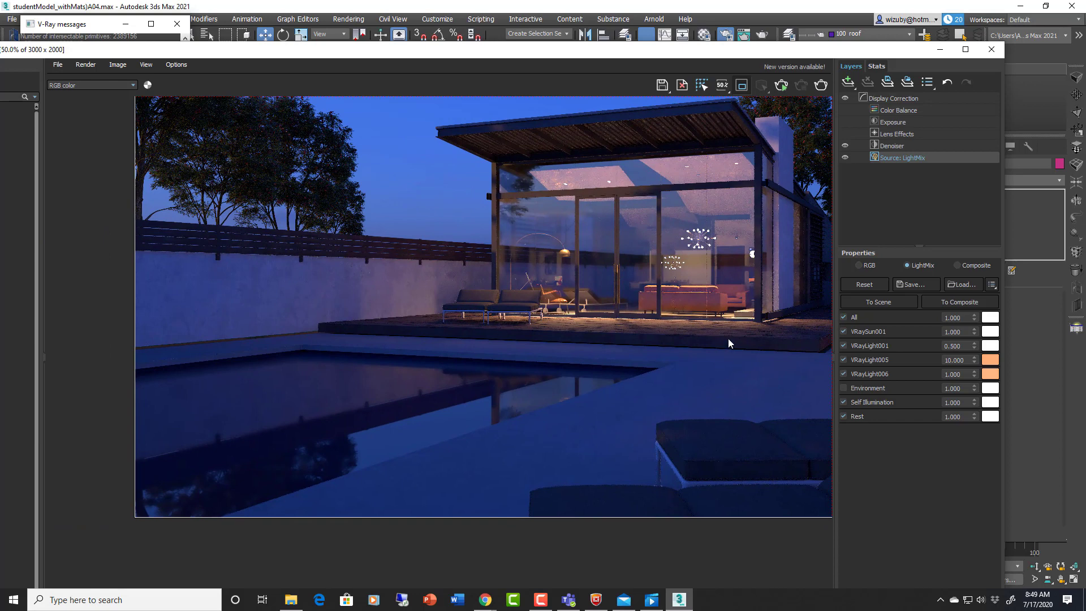
pyautogui.moveTo(728, 337); pyautogui.dragTo(633, 379, button='middle')
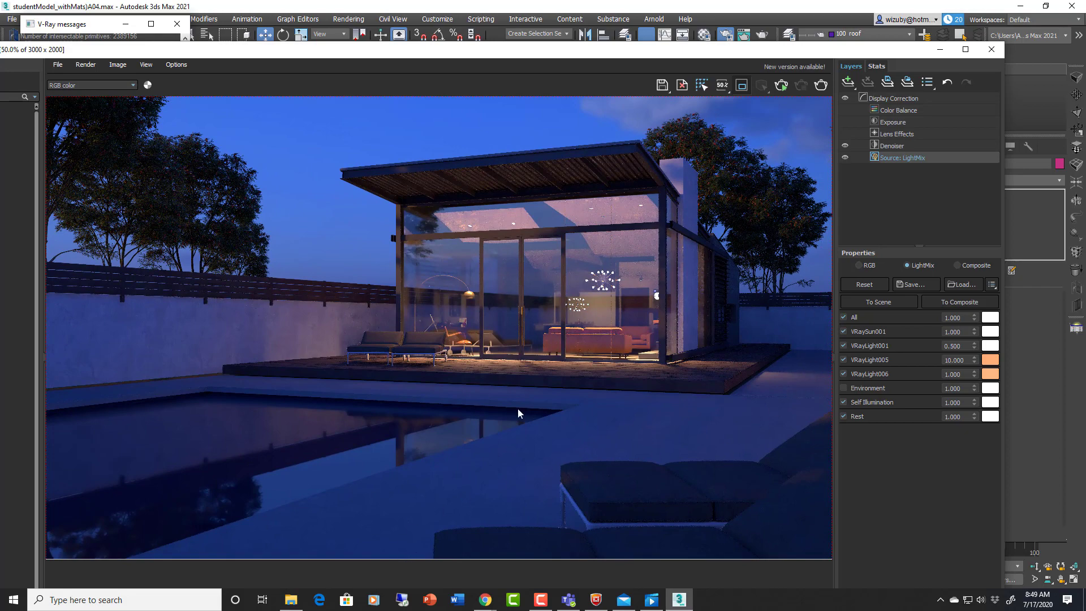
pyautogui.scroll(-1, 552, 437)
pyautogui.scroll(1, 708, 366)
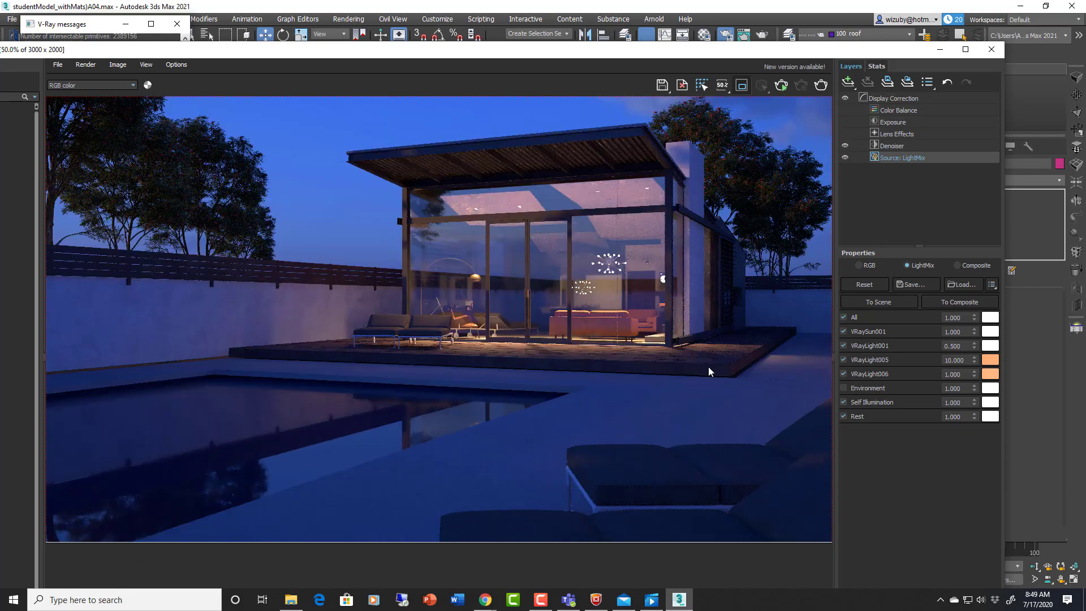
pyautogui.scroll(-1, 701, 372)
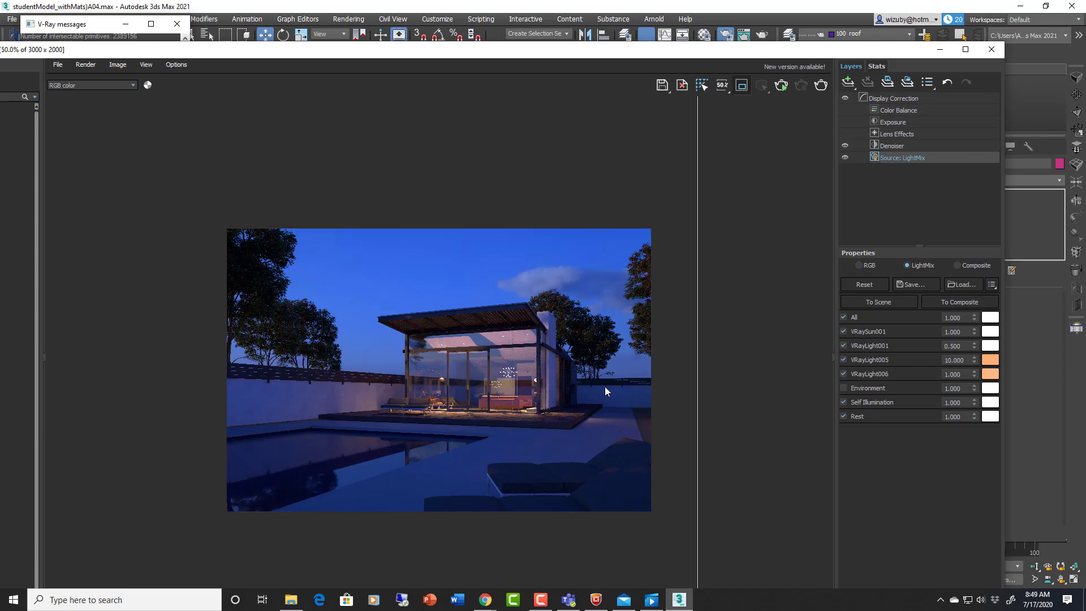
pyautogui.scroll(1, 605, 391)
pyautogui.scroll(-1, 606, 391)
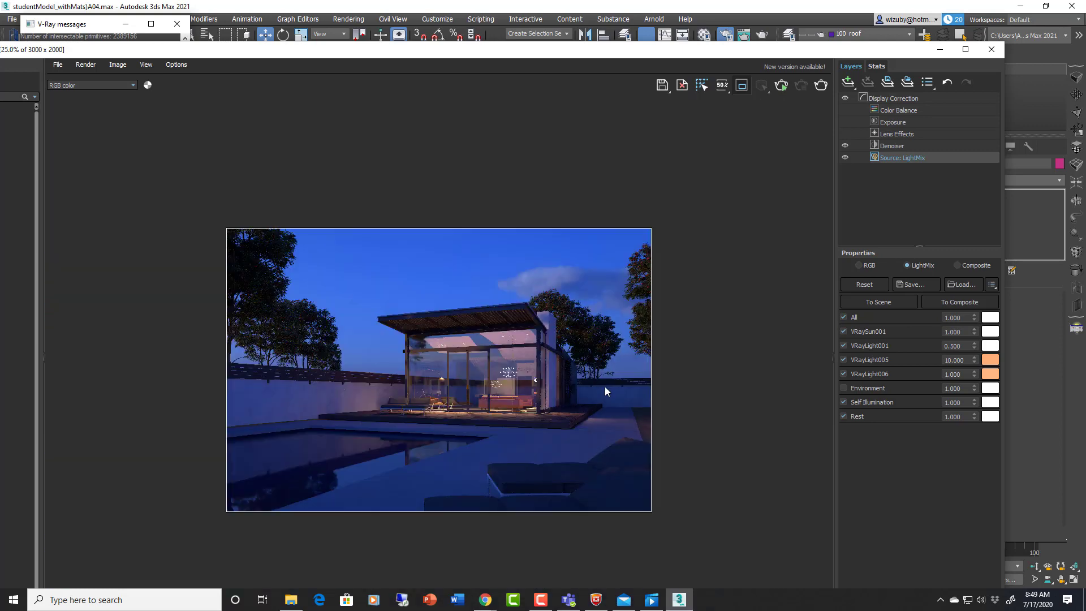
# Try the Denoiser layer's opacity and its Custom preset, and return to opacity 1.000 and the Default preset.
pyautogui.click(905, 146)
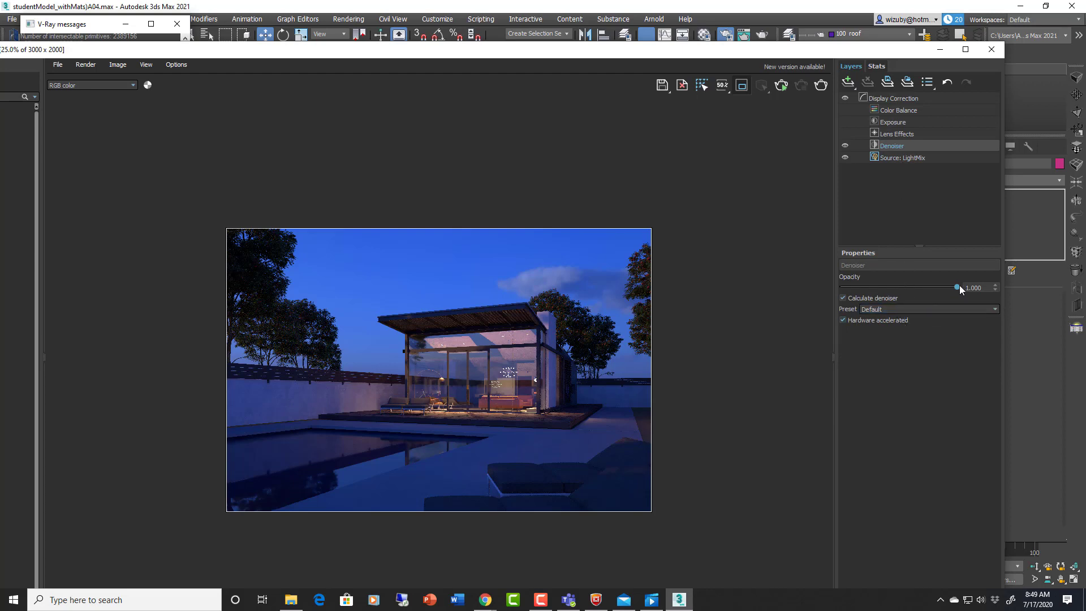
pyautogui.moveTo(842, 290); pyautogui.dragTo(1027, 300)
pyautogui.click(938, 309)
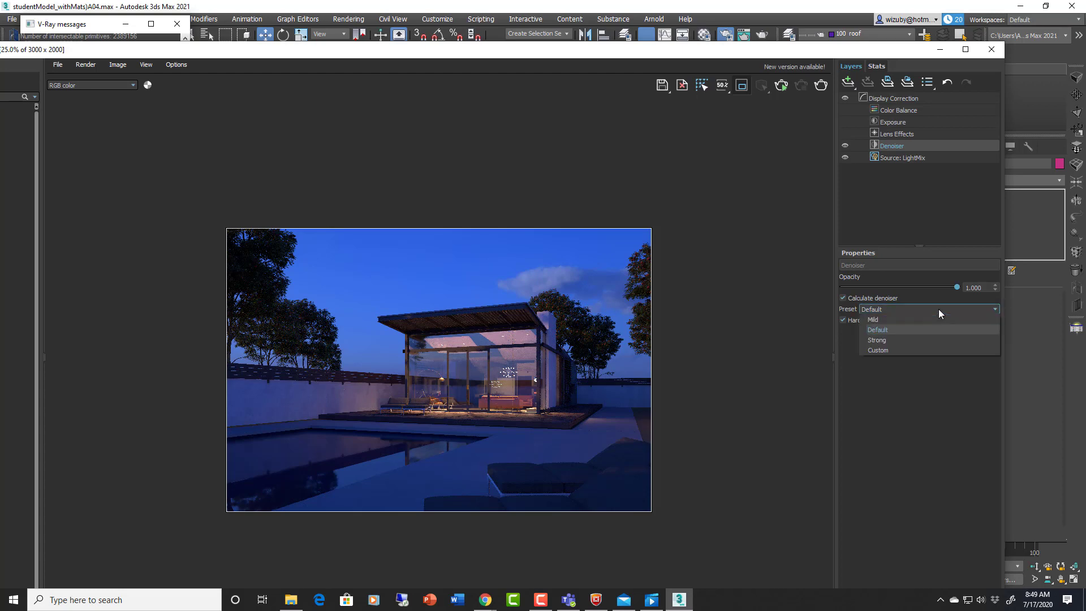
pyautogui.click(906, 348)
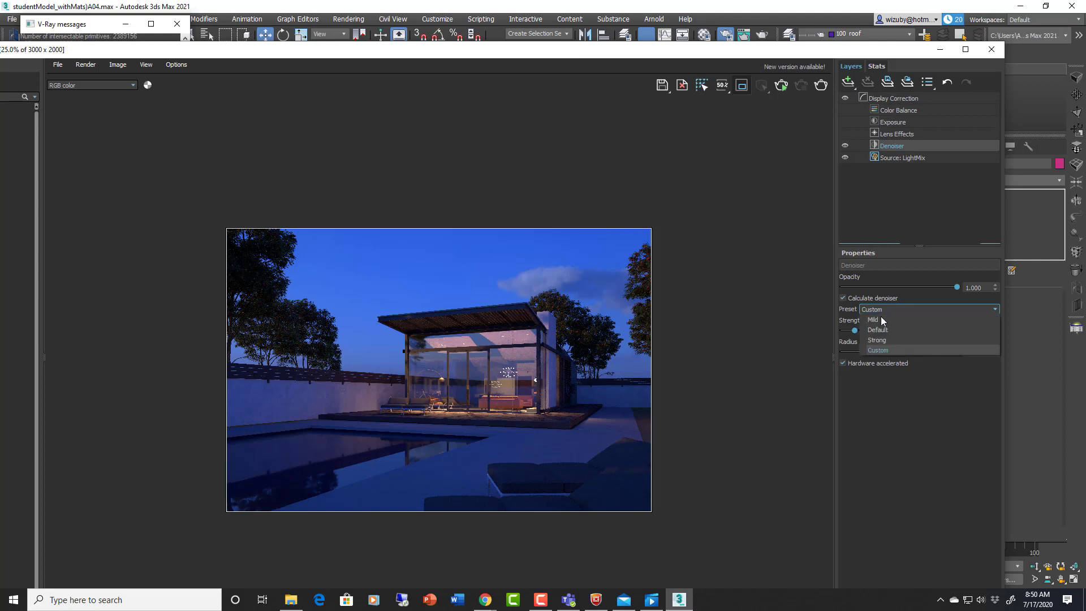
pyautogui.press('Escape')
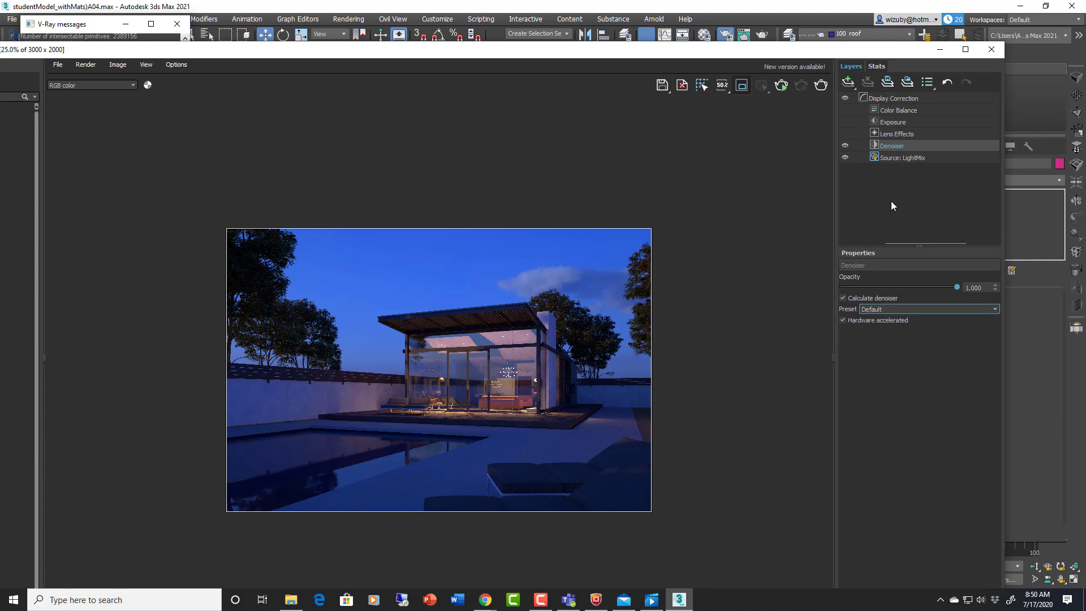
pyautogui.press('F10')
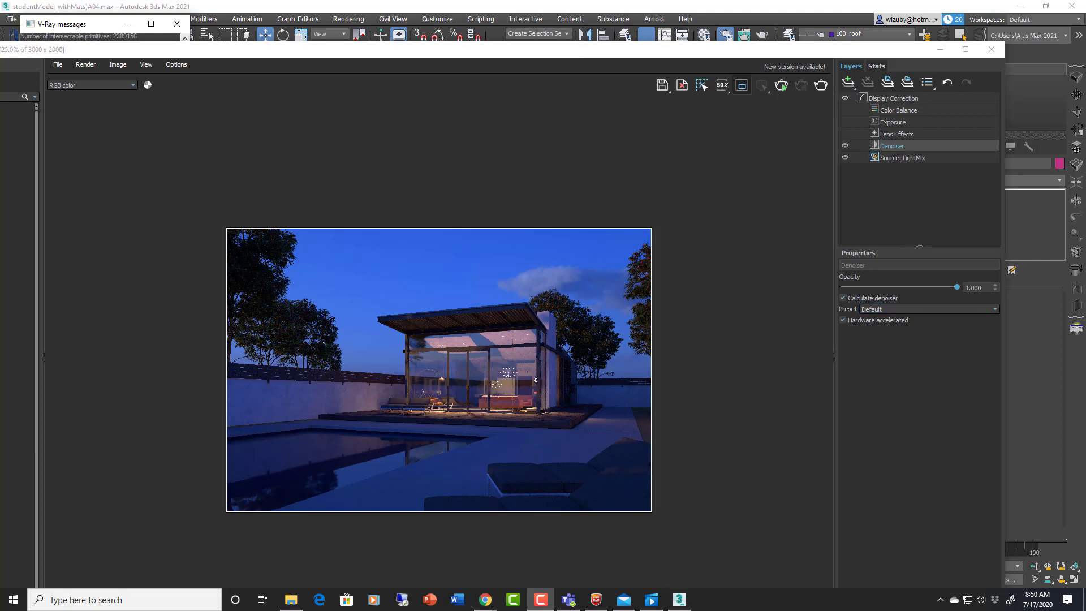
# Enable the Lens Effects layer and set its bloom/glare size to about 11.33 and intensity to about 0.49.
pyautogui.click(846, 136)
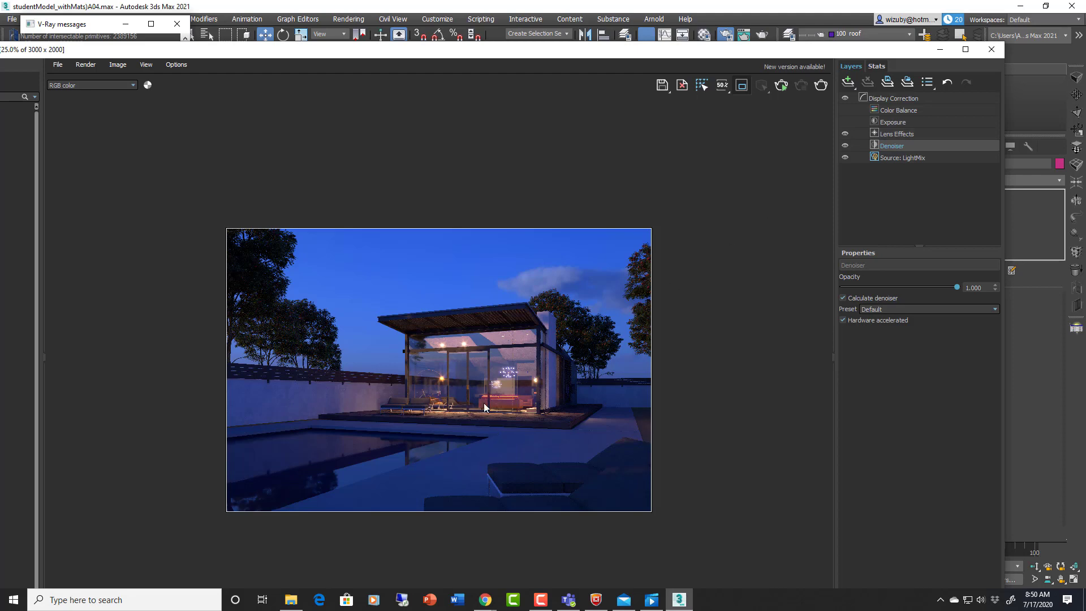
pyautogui.scroll(4, 464, 377)
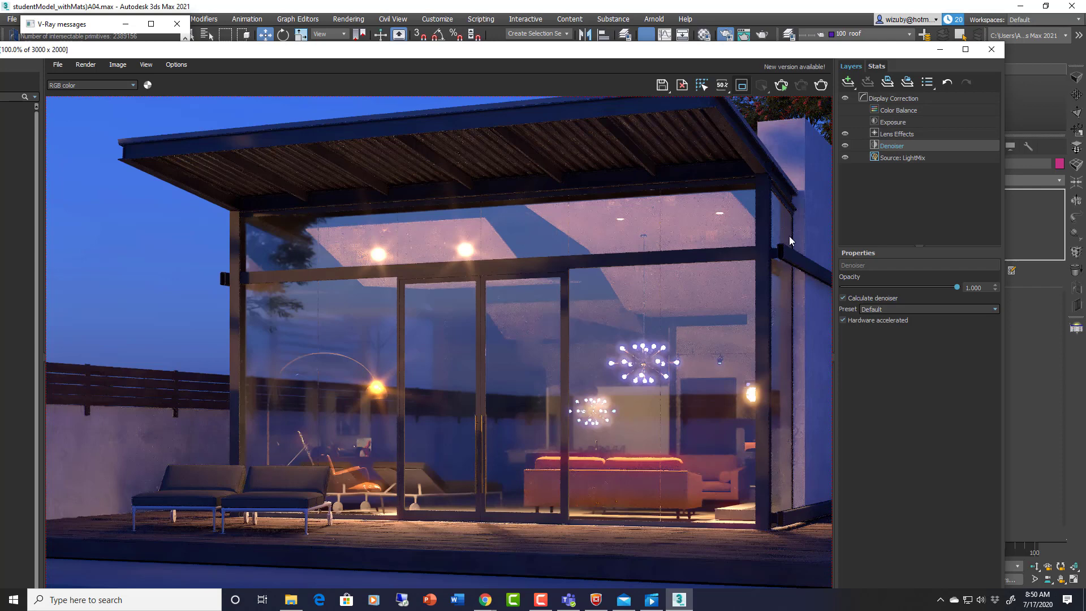
pyautogui.click(897, 133)
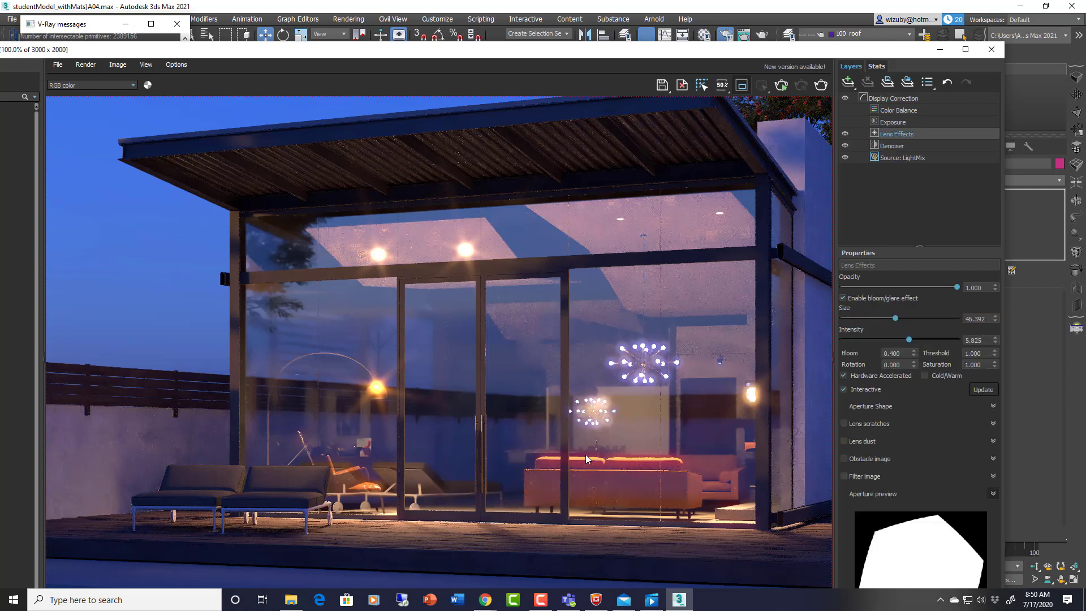
pyautogui.click(864, 318)
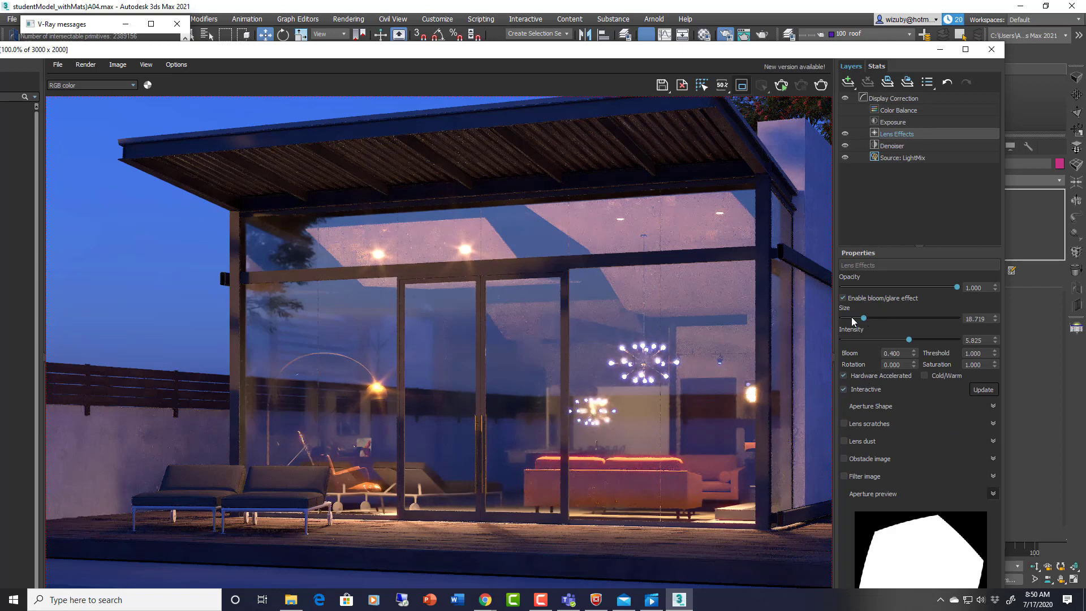
pyautogui.click(855, 318)
pyautogui.click(864, 339)
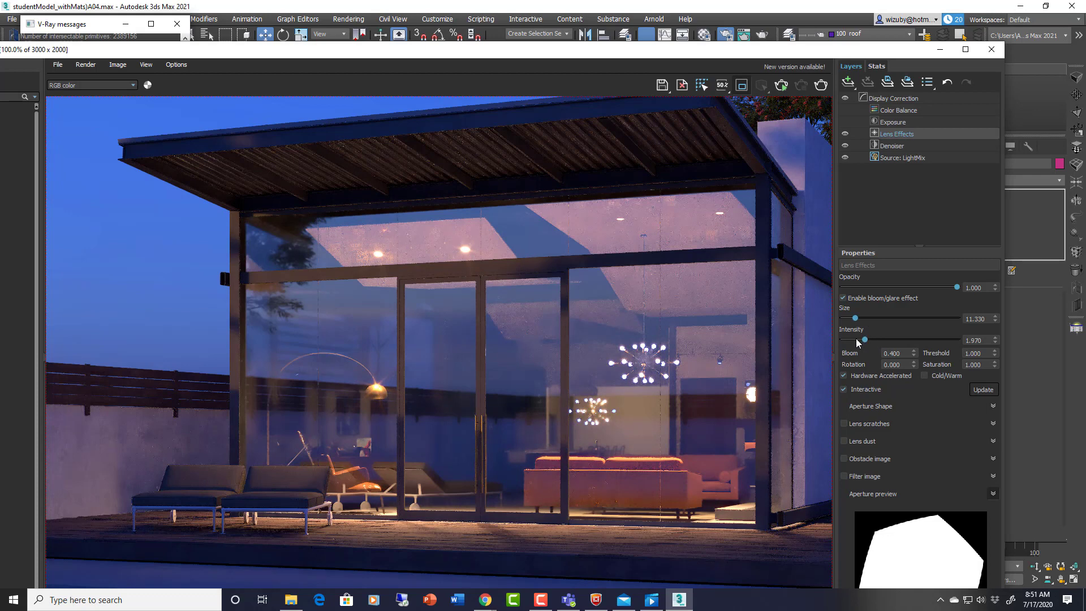
pyautogui.moveTo(856, 340); pyautogui.dragTo(848, 340)
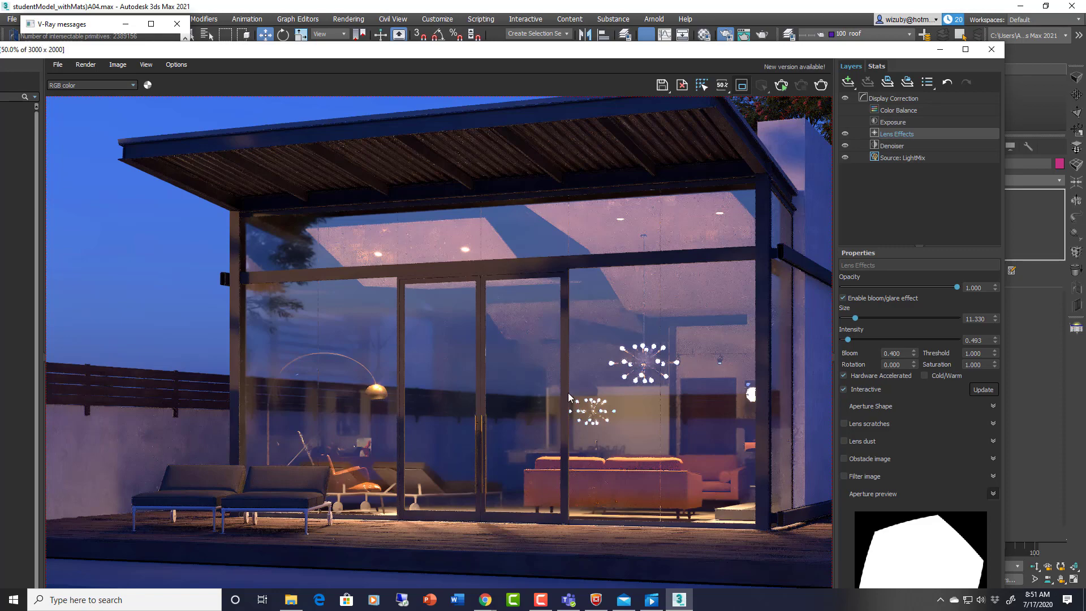
# Examine the lens effect on the whole image and close up on the ceiling lights below the roof.
pyautogui.scroll(-2, 569, 396)
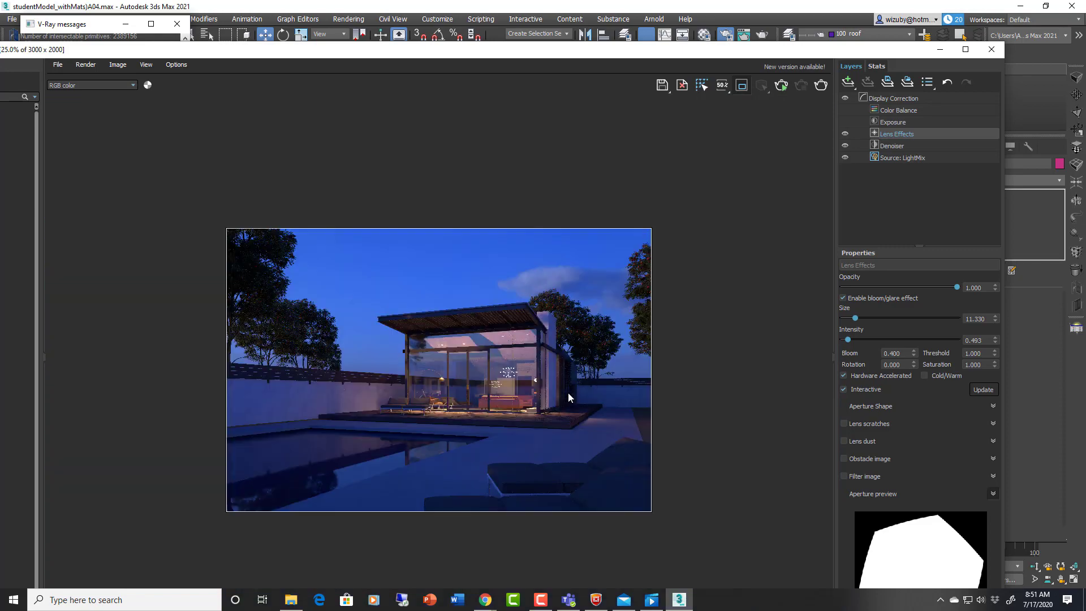
pyautogui.scroll(2, 568, 392)
pyautogui.scroll(4, 307, 278)
pyautogui.scroll(2, 334, 338)
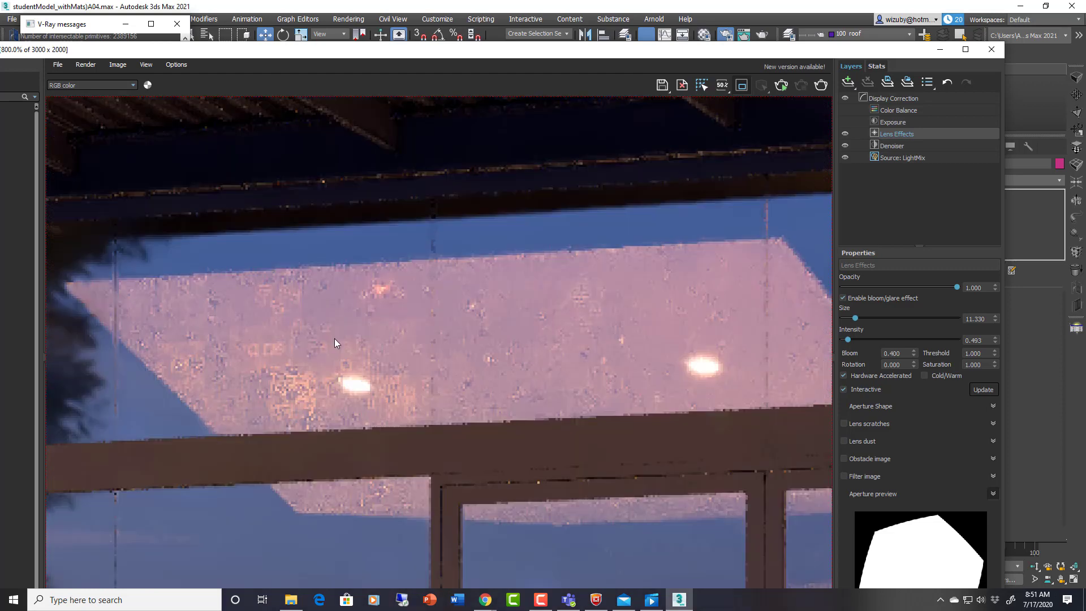
pyautogui.scroll(-2, 388, 425)
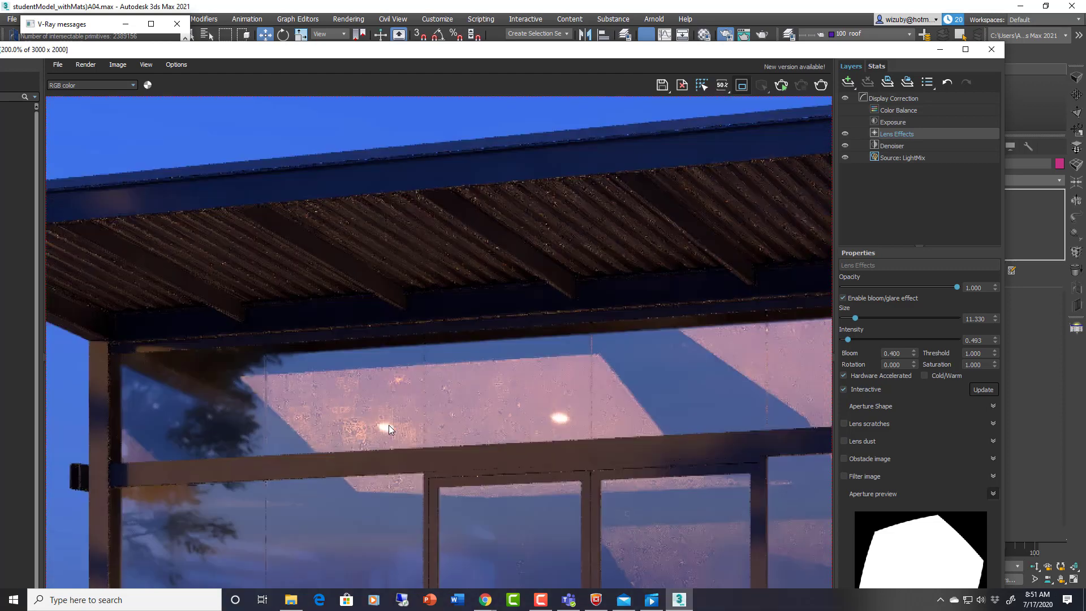
# Try the Lens Effects layer's opacity, return it to 1.000 and check the effect on the whole image.
pyautogui.scroll(-1, 563, 416)
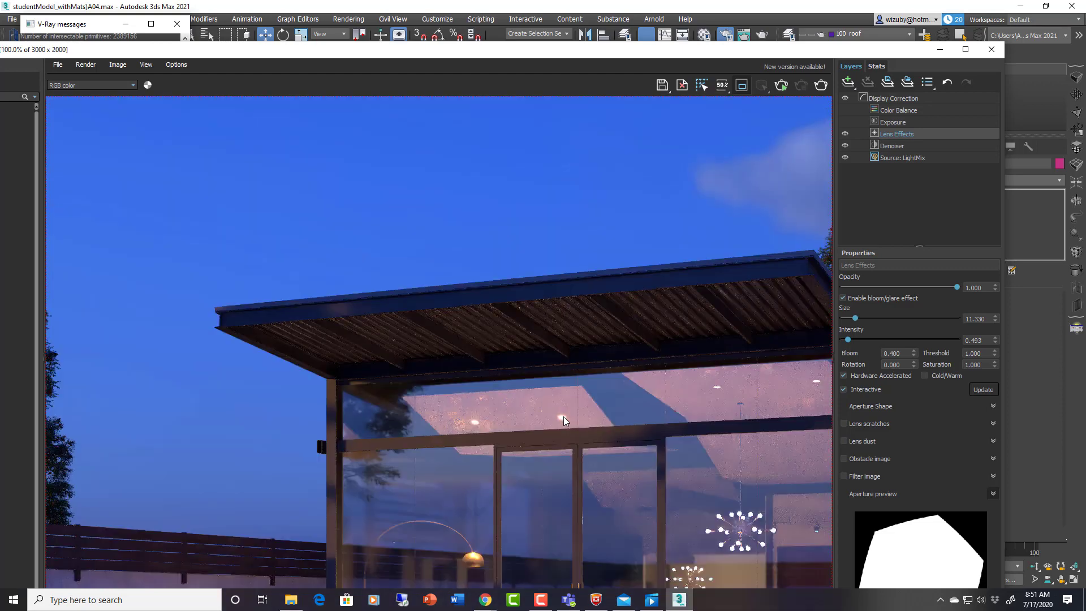
pyautogui.scroll(-1, 564, 417)
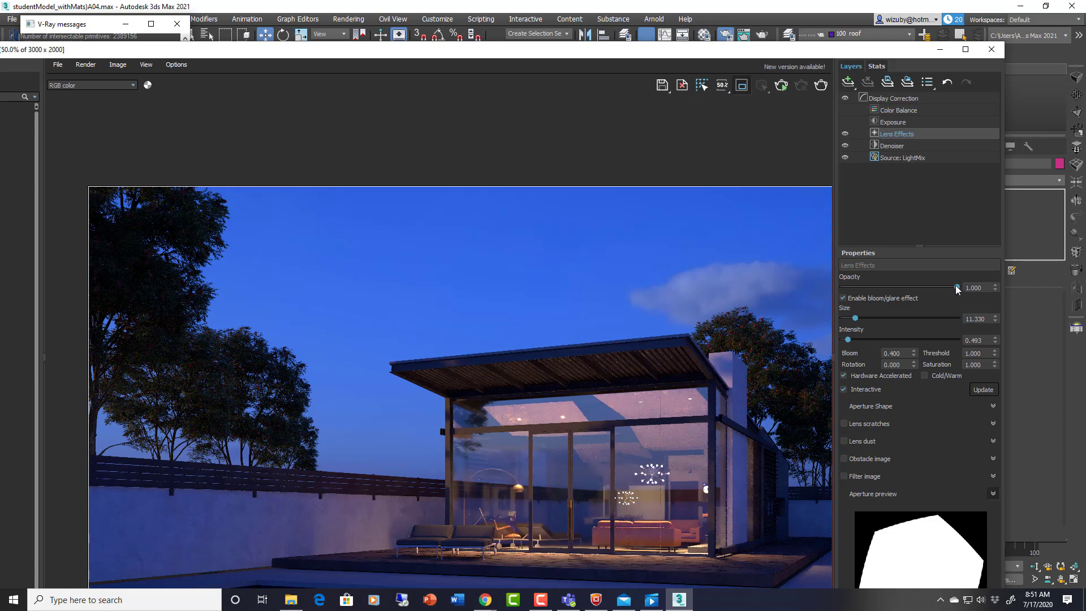
pyautogui.moveTo(957, 289); pyautogui.dragTo(1017, 303)
pyautogui.scroll(-2, 636, 474)
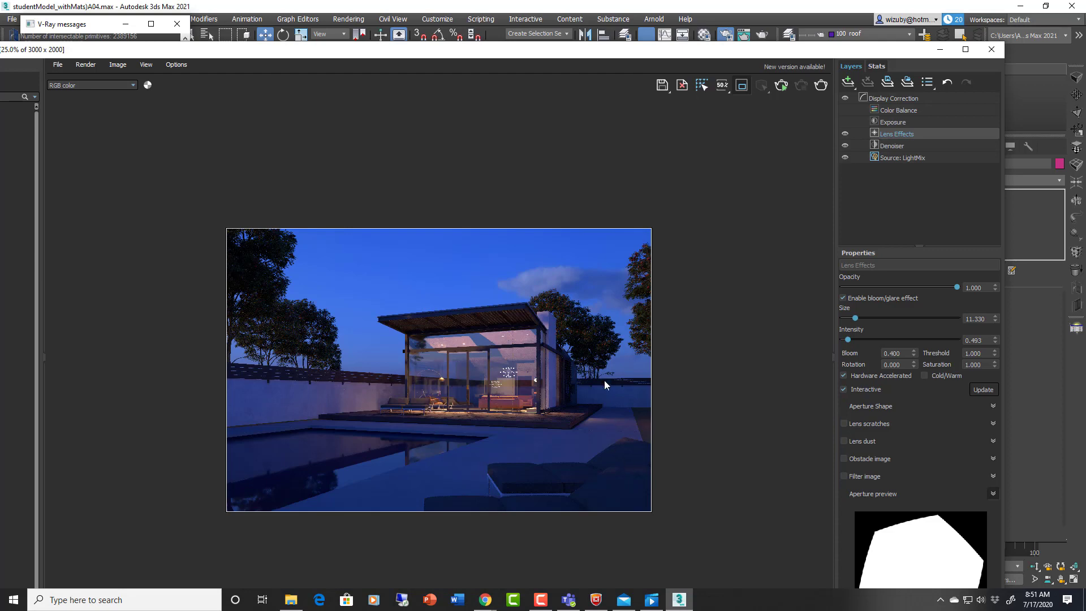
pyautogui.scroll(2, 604, 380)
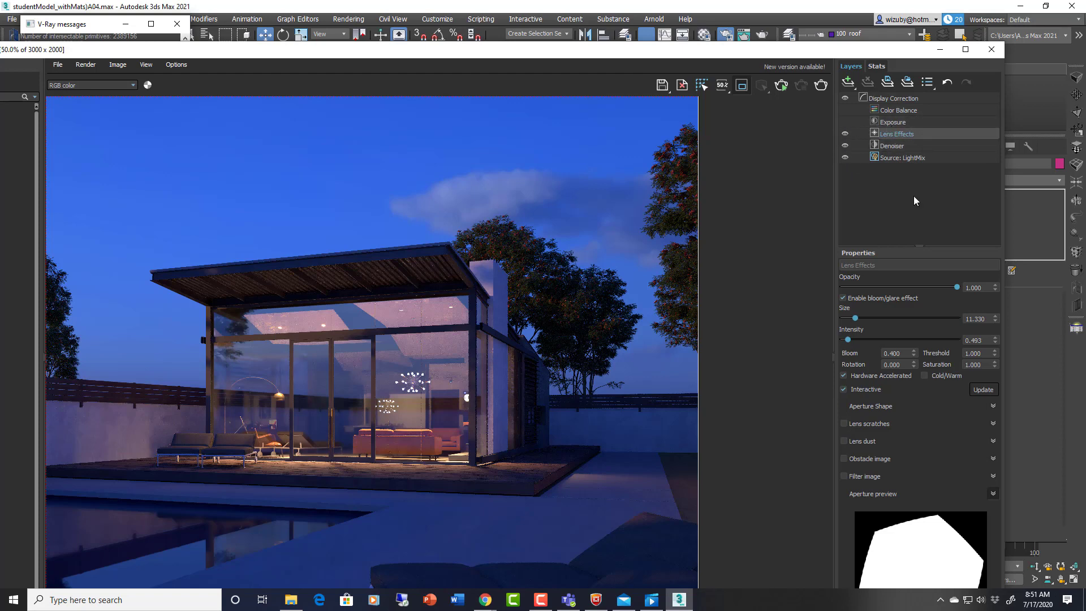
pyautogui.click(917, 234)
pyautogui.click(897, 134)
pyautogui.click(846, 82)
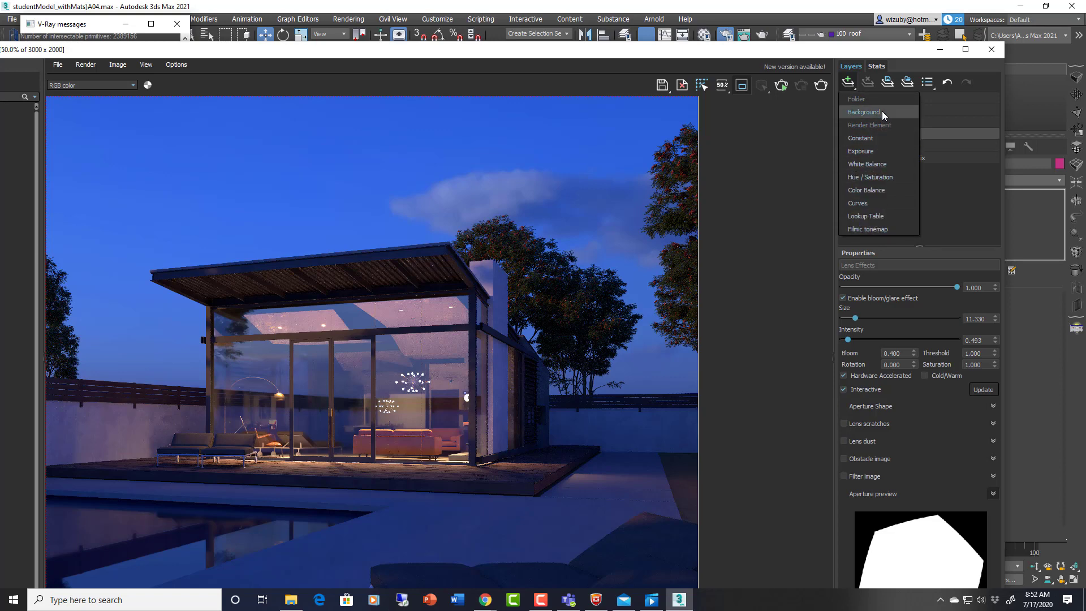
pyautogui.click(894, 190)
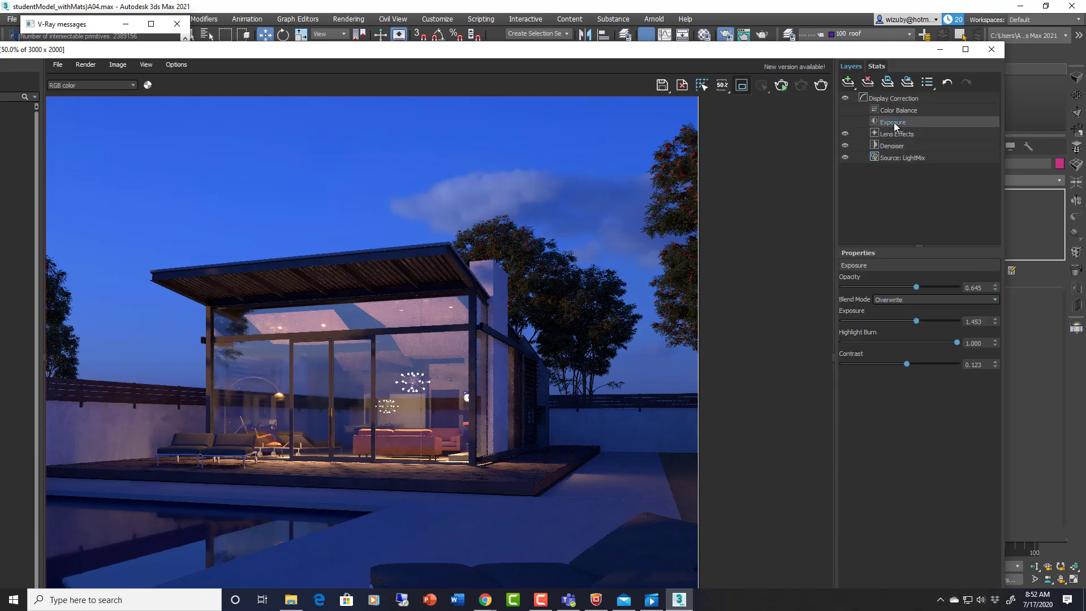
# Enable the Exposure layer and set its exposure to about 1.946.
pyautogui.click(896, 121)
pyautogui.click(845, 121)
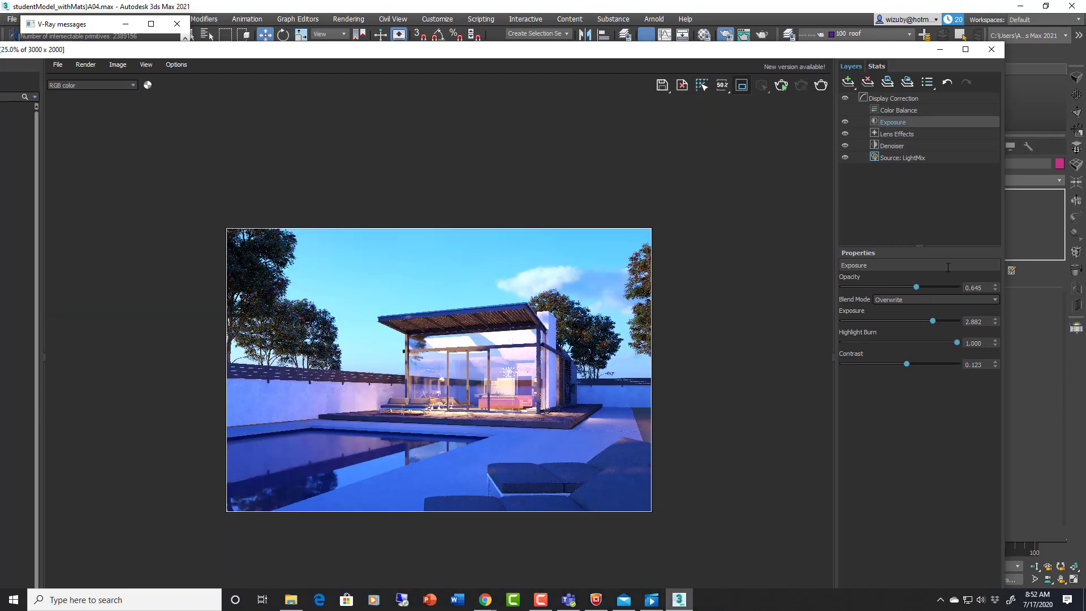
pyautogui.click(924, 322)
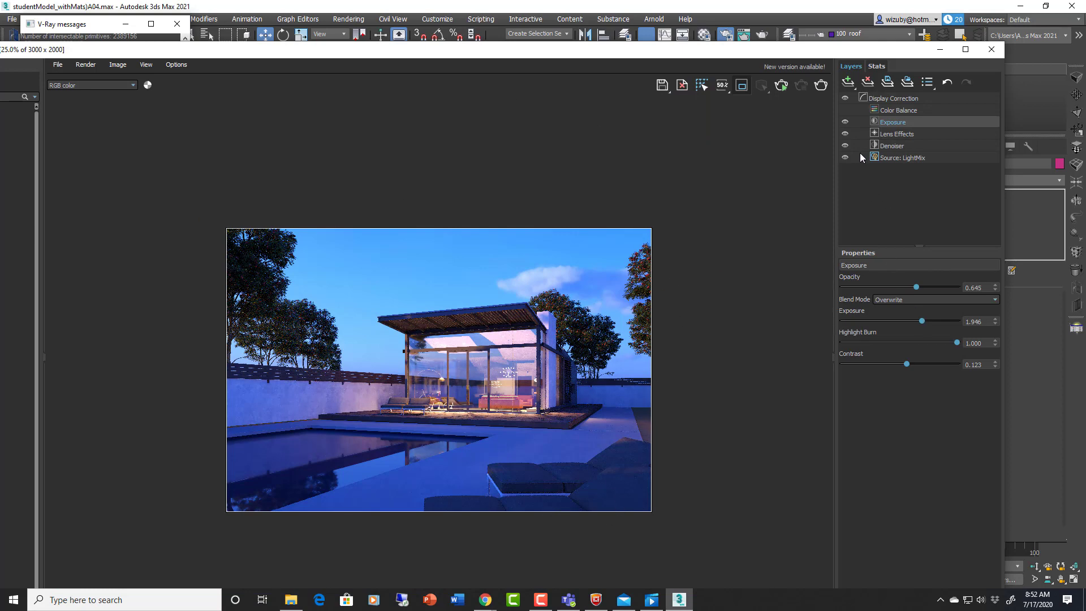
# Enable the Color Balance layer and set its shadows to Cyan-Red 0.005, Magenta-Green about 0.074 and Yellow-Blue about -0.025.
pyautogui.click(845, 110)
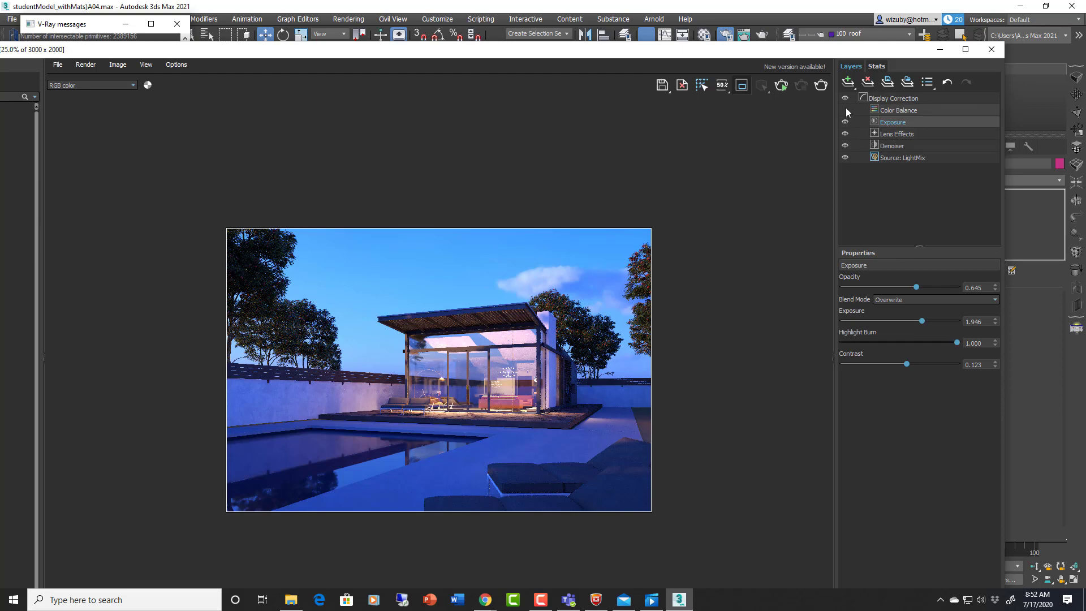
pyautogui.click(909, 111)
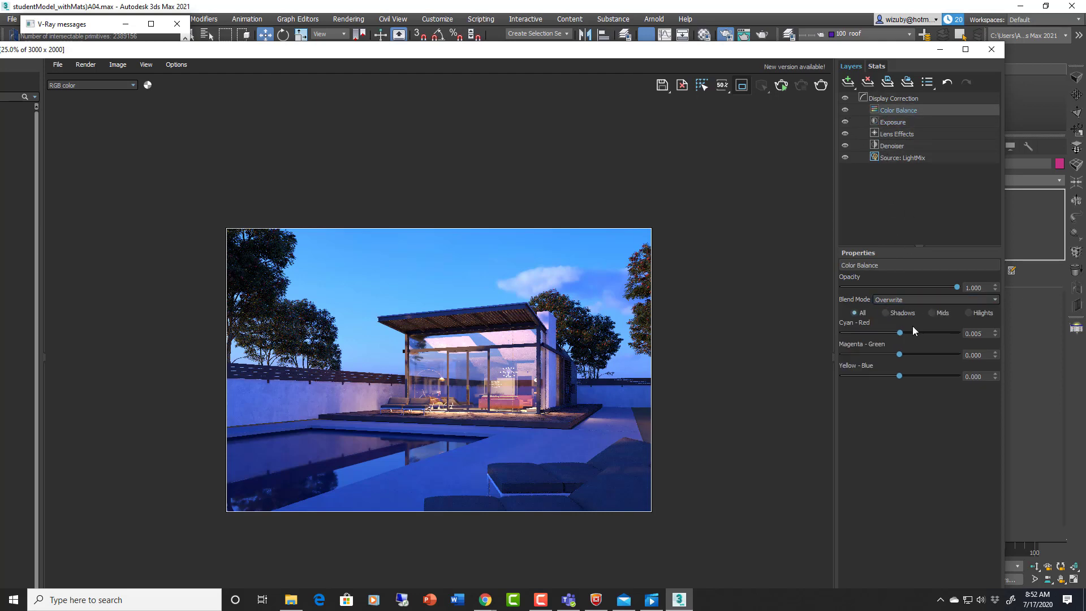
pyautogui.click(887, 313)
pyautogui.moveTo(899, 333)
pyautogui.mouseDown()
pyautogui.moveTo(925, 334)
pyautogui.moveTo(901, 332)
pyautogui.mouseUp()
pyautogui.moveTo(900, 376)
pyautogui.mouseDown()
pyautogui.moveTo(881, 376)
pyautogui.moveTo(912, 376)
pyautogui.moveTo(882, 376)
pyautogui.moveTo(901, 377)
pyautogui.moveTo(887, 377)
pyautogui.moveTo(906, 358)
pyautogui.mouseUp()
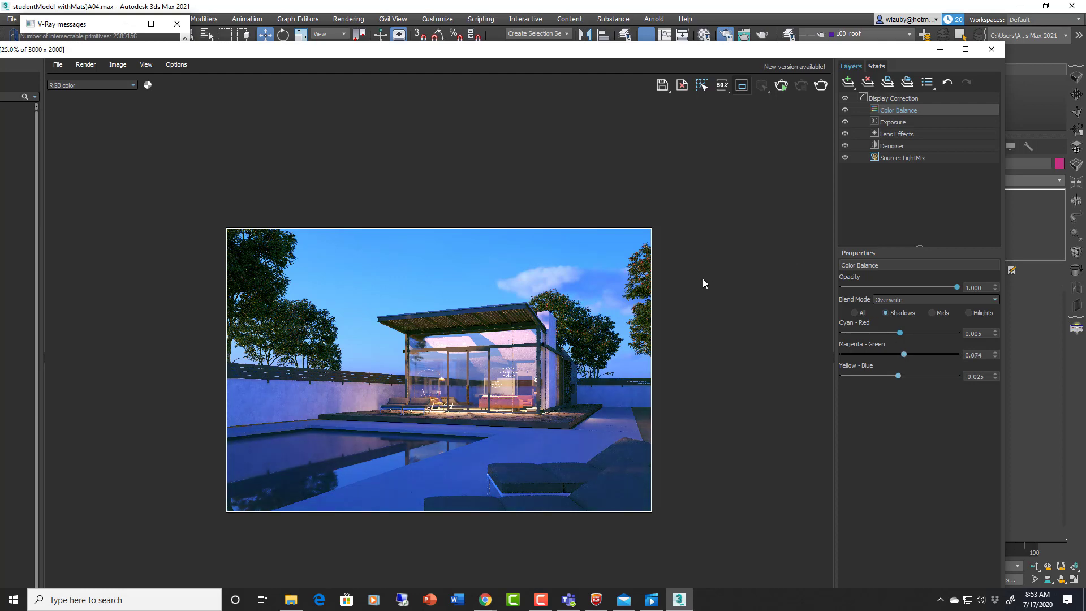
# Try the Color Balance layer's opacity and the Linear Burn blend mode, and return to opacity 1.000 and Overwrite.
pyautogui.moveTo(957, 287); pyautogui.dragTo(914, 288)
pyautogui.moveTo(831, 287); pyautogui.dragTo(1022, 289)
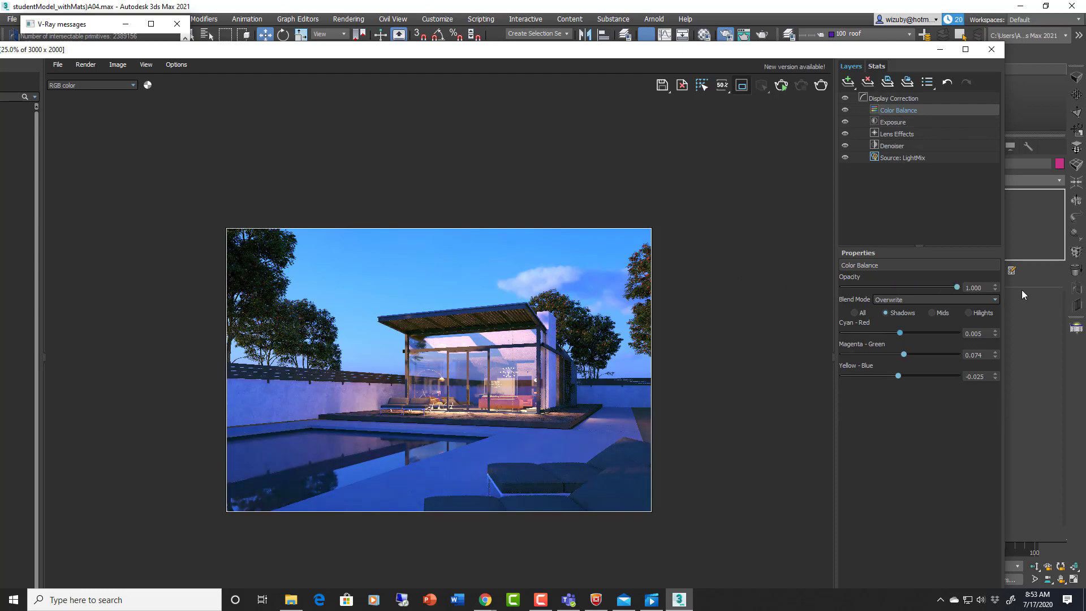
pyautogui.click(914, 300)
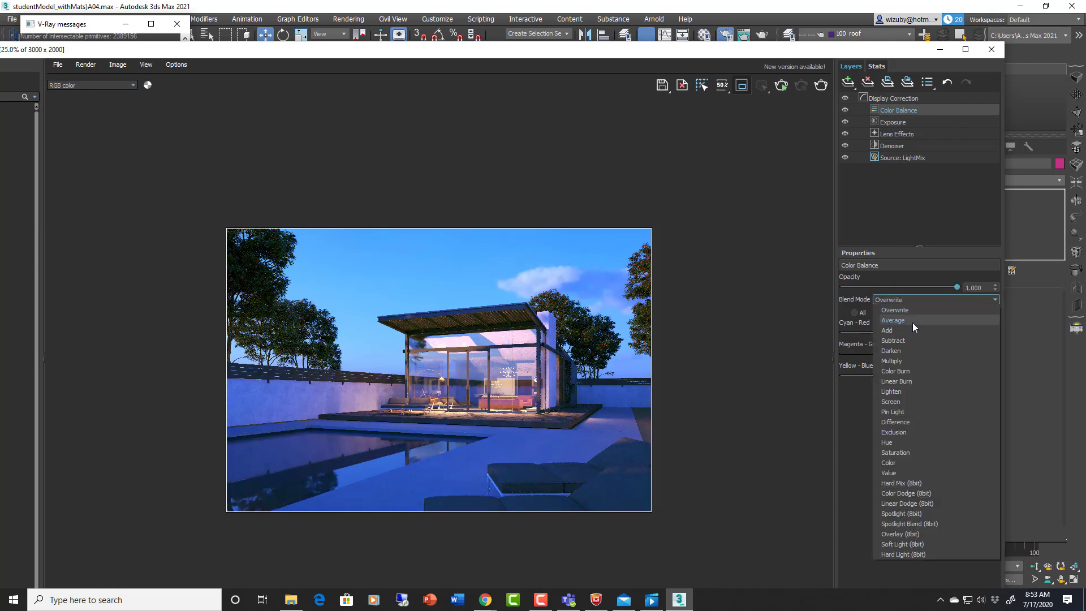
pyautogui.click(905, 381)
pyautogui.click(909, 310)
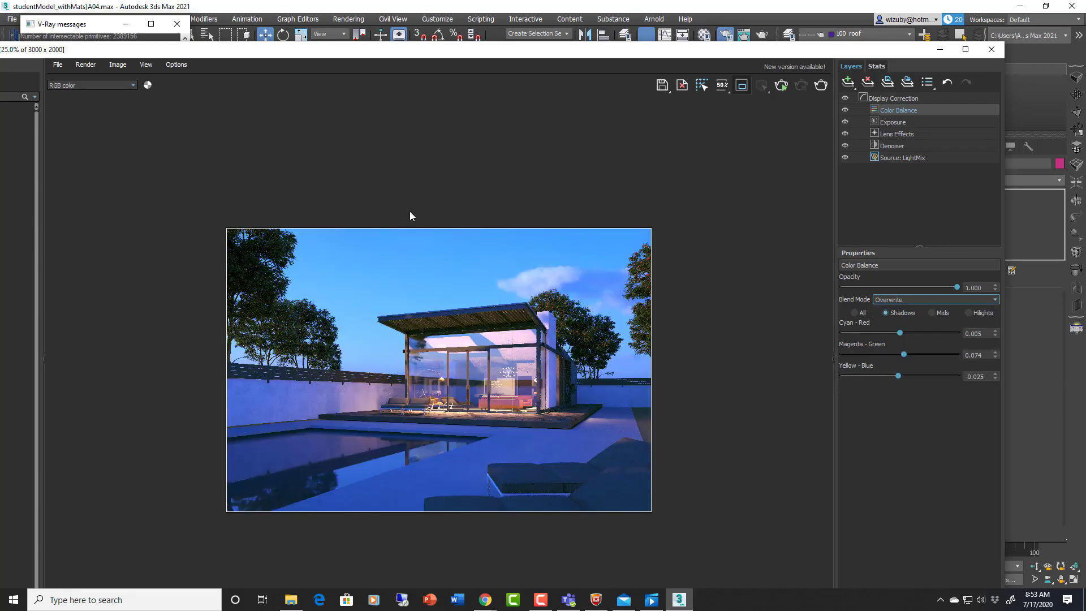
pyautogui.click(966, 299)
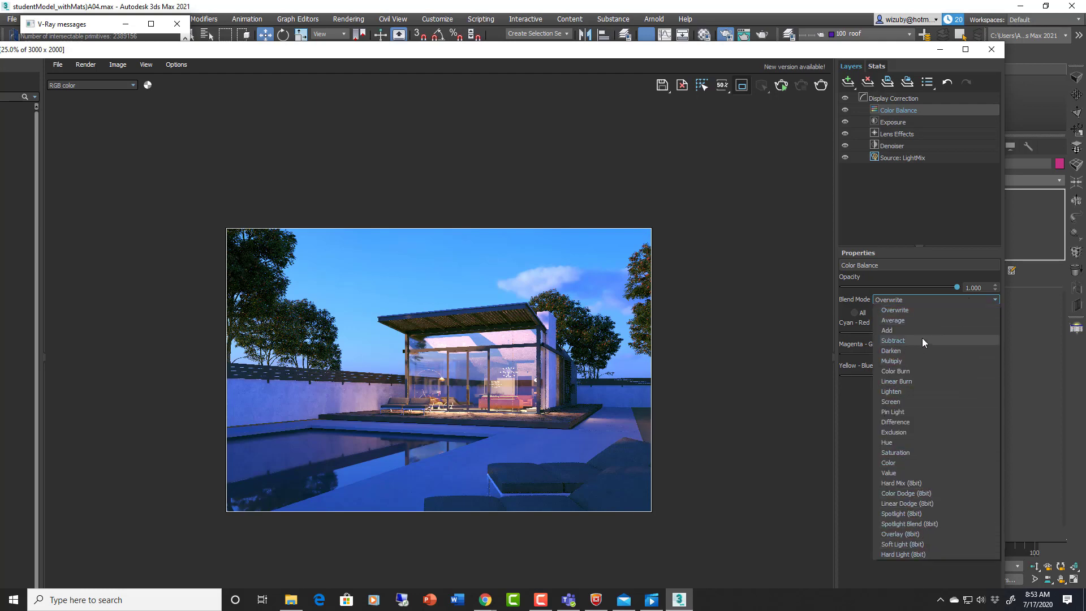
pyautogui.click(866, 481)
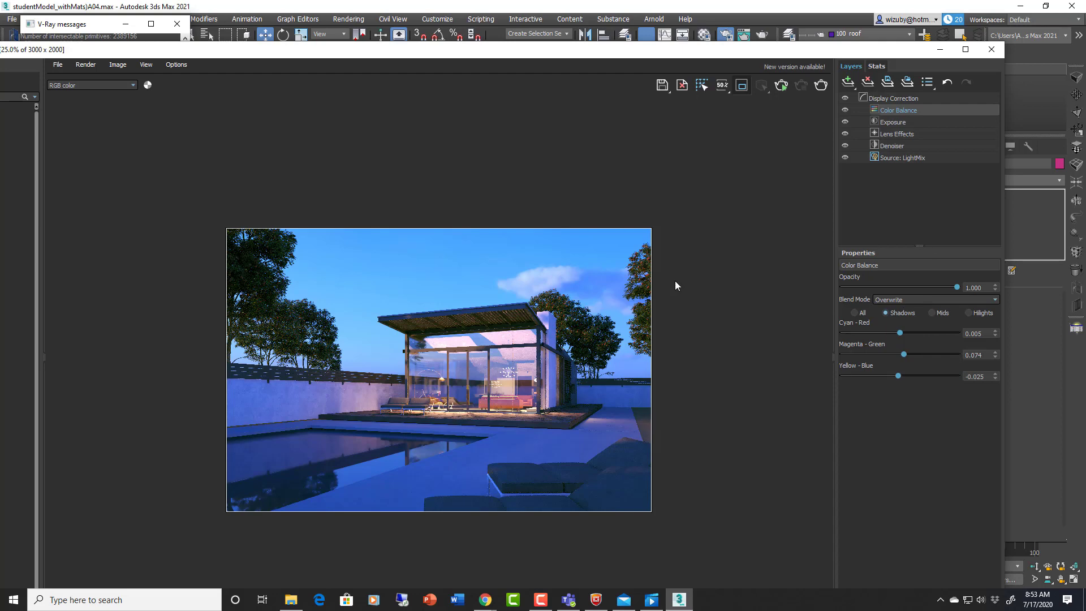
pyautogui.click(849, 81)
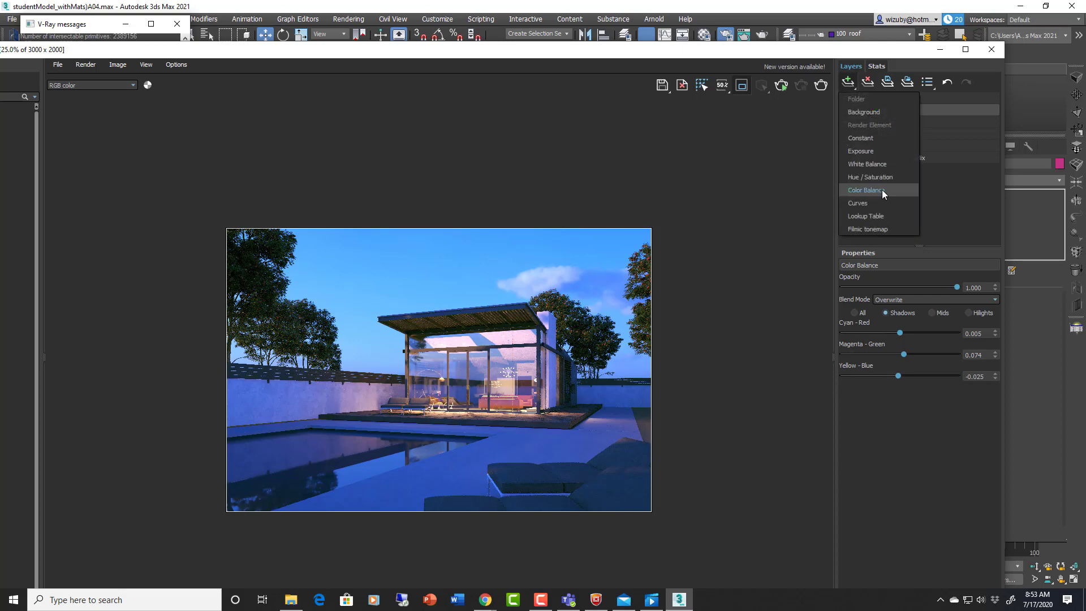
pyautogui.click(772, 180)
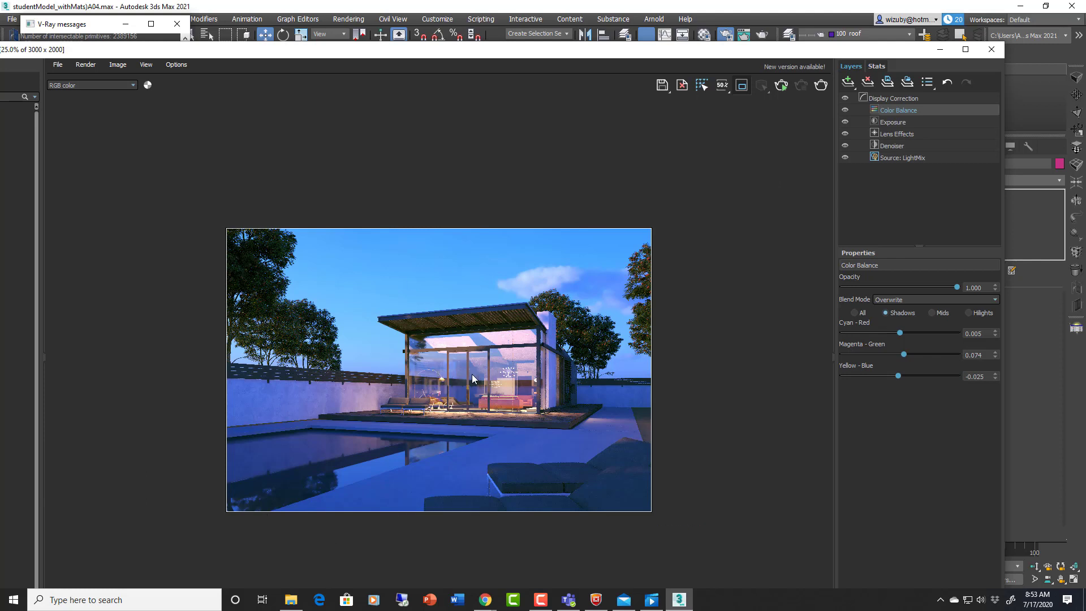